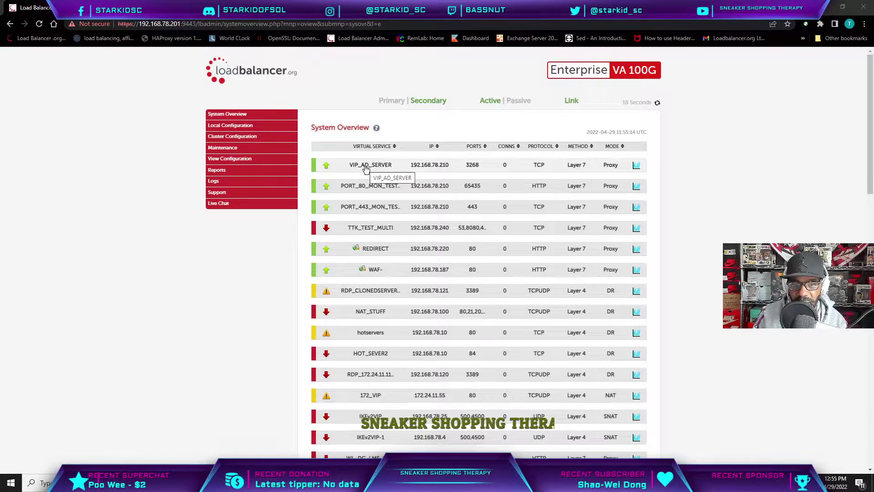
# Show the real server behind VIP_AD_SERVER, and open the list of Layer 7 virtual services.
pyautogui.click(366, 167)
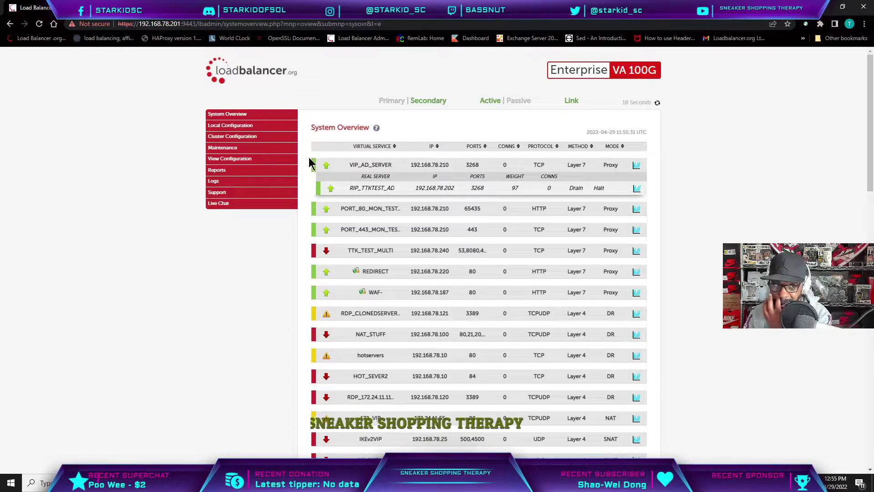
pyautogui.click(253, 137)
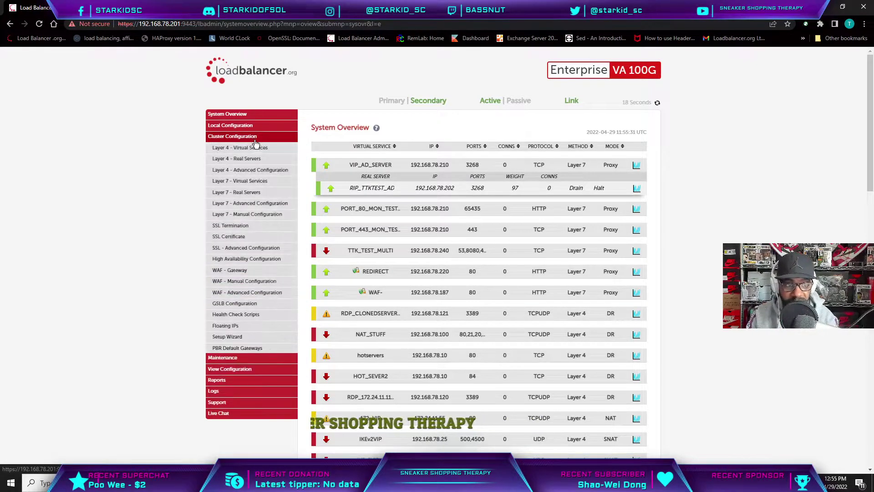
pyautogui.click(256, 185)
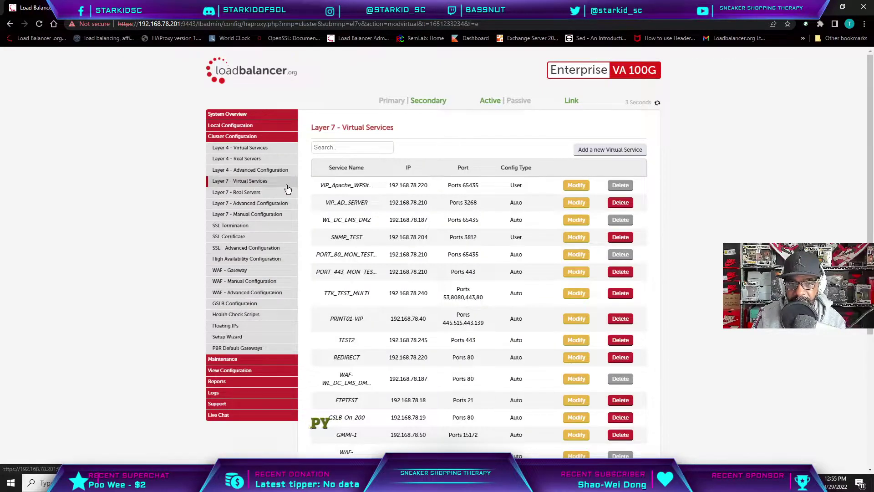
pyautogui.scroll(-5, 468, 246)
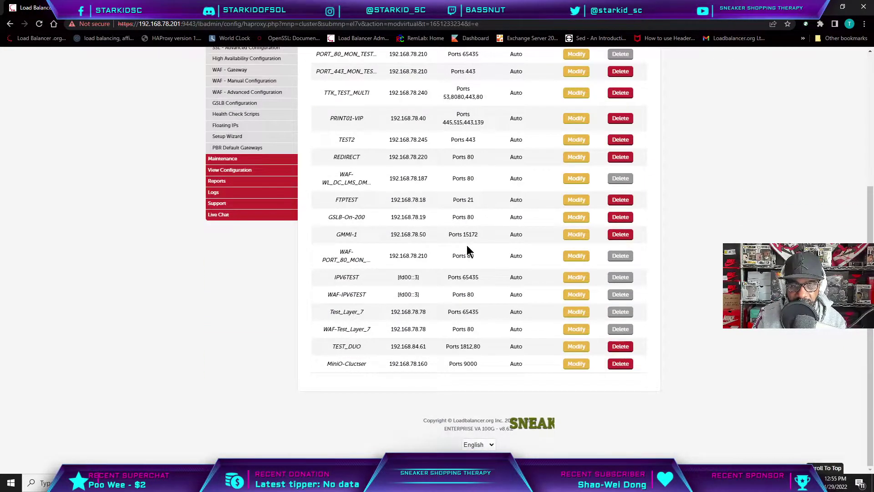
pyautogui.scroll(5, 466, 245)
# Add a Layer 7 virtual service labelled TTK_IIS_VIP with IP address 192.168.78.211, keeping port 80 and HTTP Mode.
pyautogui.click(594, 154)
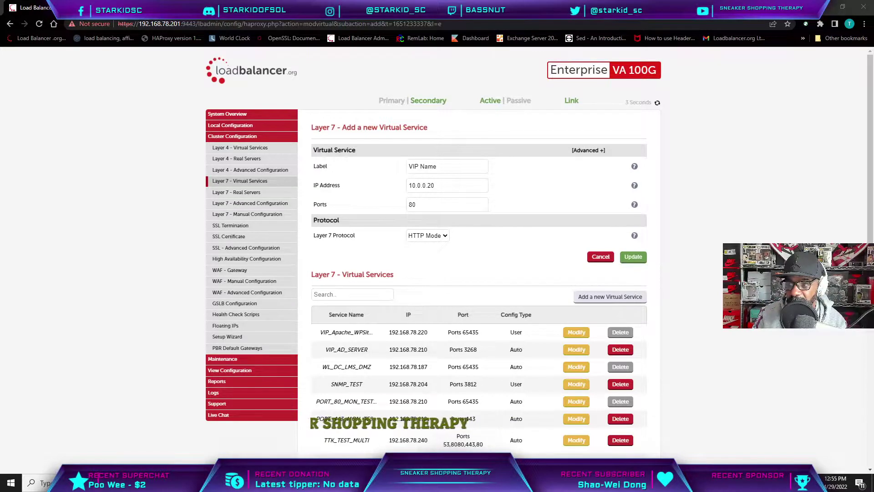
pyautogui.click(461, 167)
pyautogui.write('TTK_IIS_VIP')
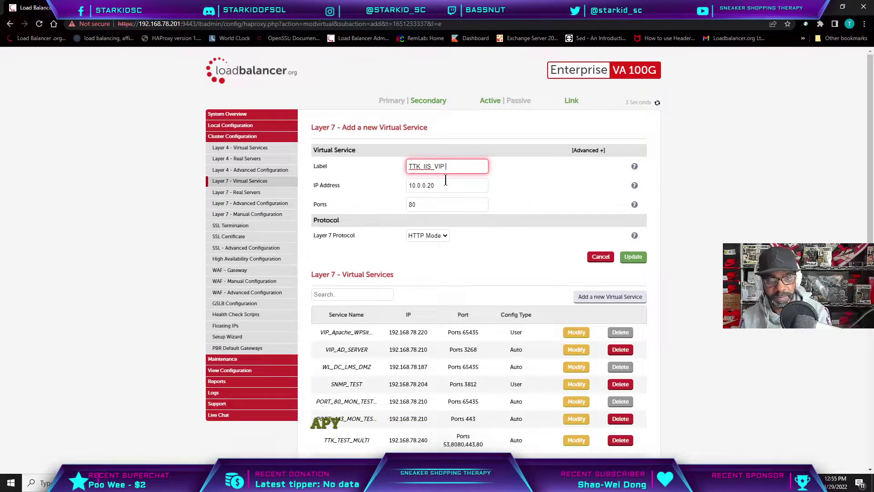
pyautogui.press('Tab')
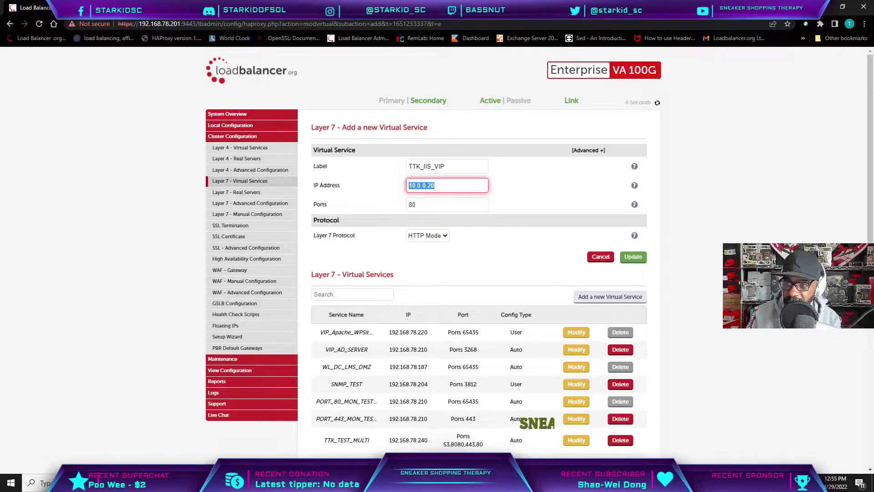
pyautogui.hotkey('alt', 'Tab')
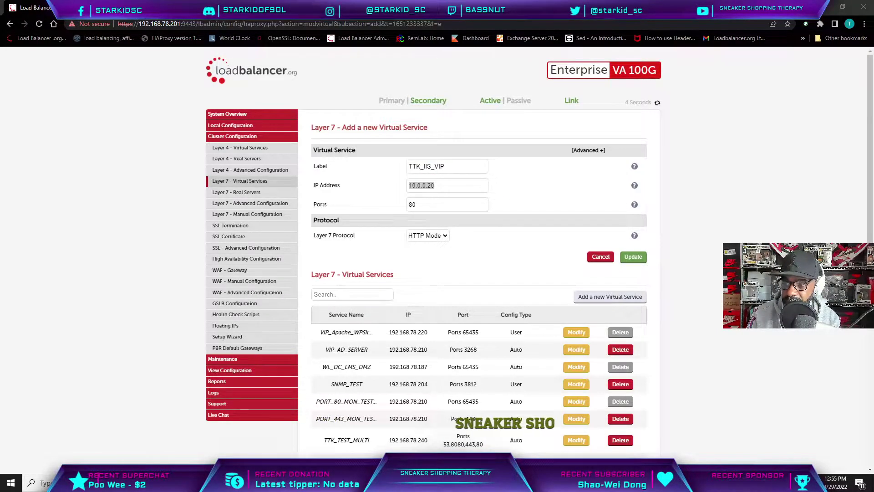
pyautogui.hotkey('alt', 'Tab')
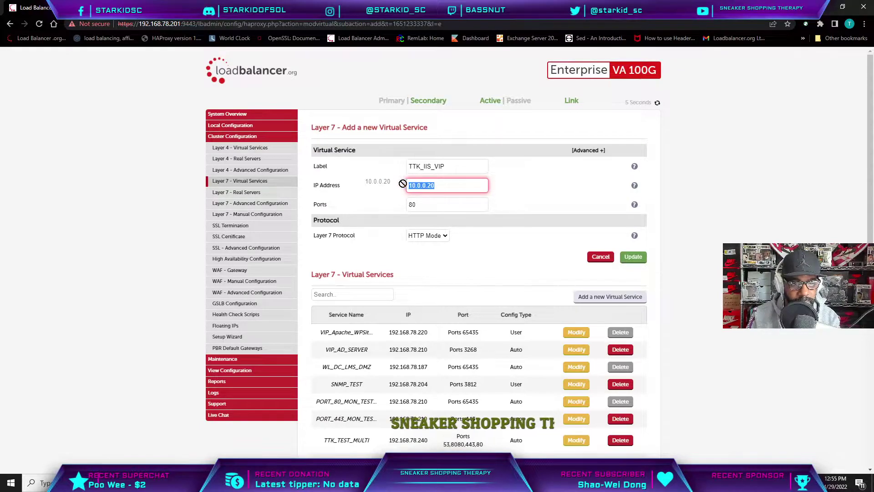
pyautogui.write('192.168.78.211')
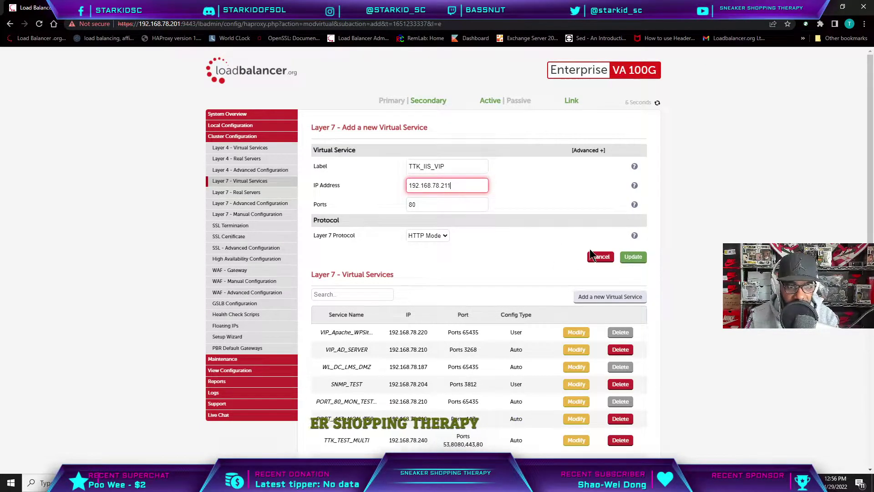
pyautogui.click(632, 258)
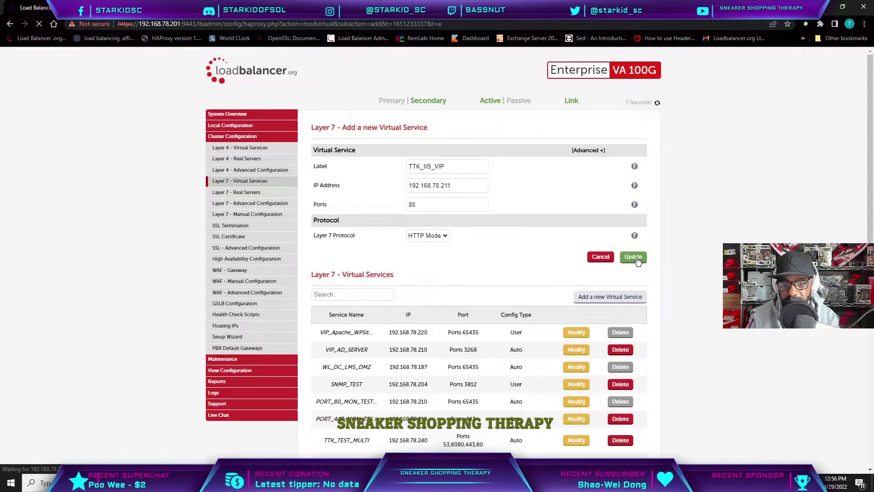
# Reload HAProxy to commit the new virtual service, and check for TTK_IIS_VIP in the Layer 7 virtual services list.
pyautogui.click(471, 172)
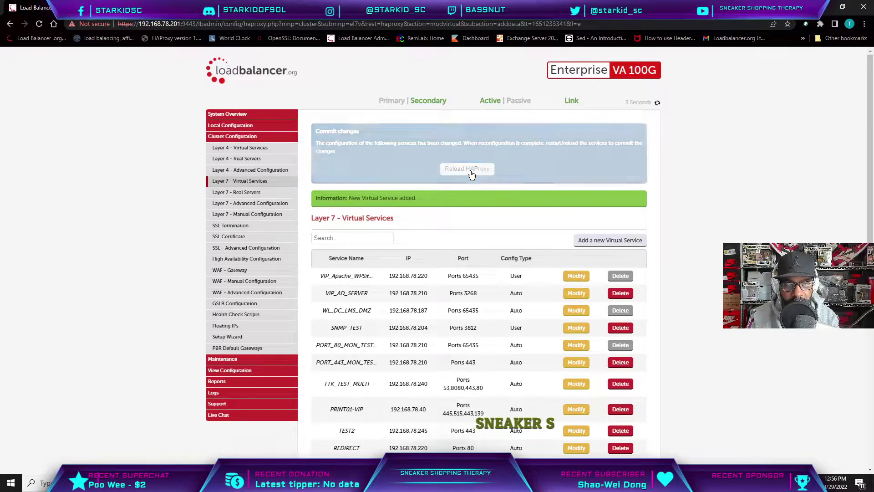
pyautogui.scroll(-5, 532, 249)
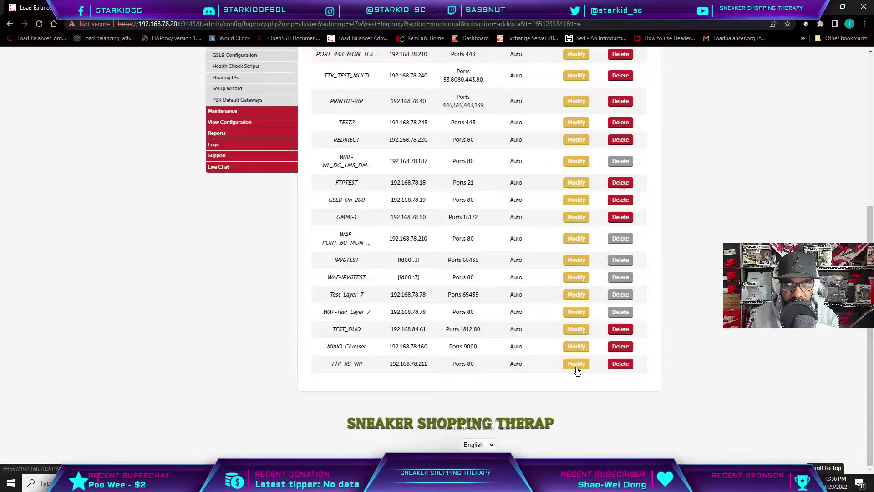
pyautogui.scroll(5, 400, 213)
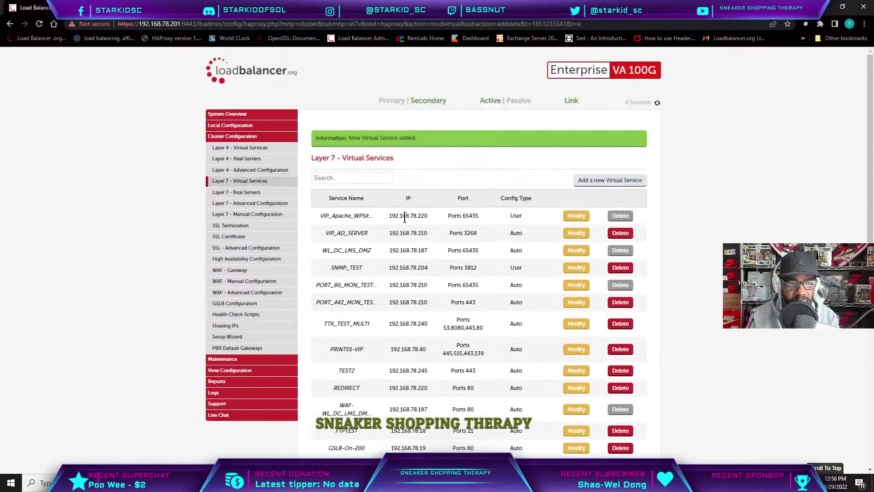
# Add a Layer 7 real server to TTK_IIS_VIP labelled TTK_IISAD01, with IP address 192.168.78.202 and port 80.
pyautogui.click(268, 193)
pyautogui.scroll(-20, 463, 221)
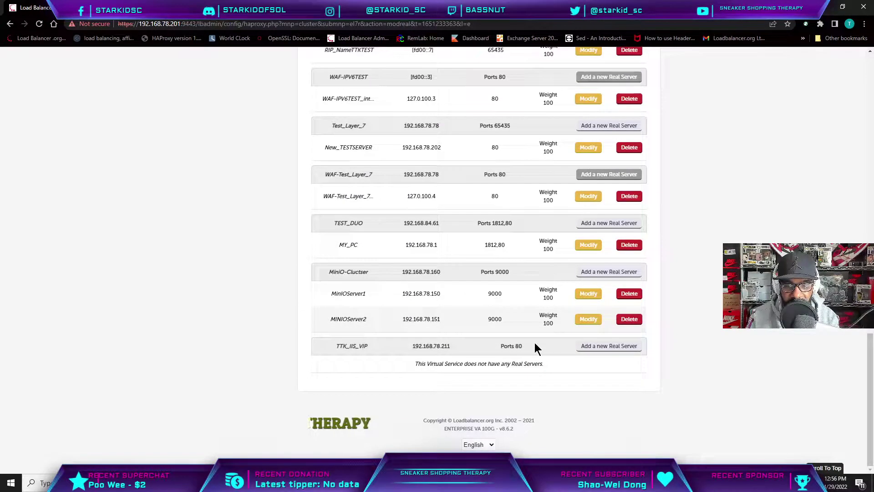
pyautogui.click(594, 347)
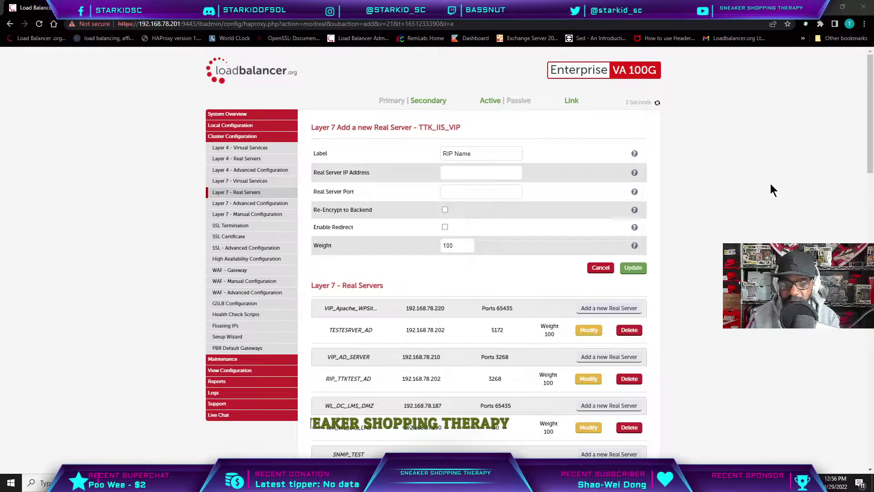
pyautogui.moveTo(493, 154); pyautogui.dragTo(410, 153)
pyautogui.write('TTK_IISAD01')
pyautogui.click(505, 172)
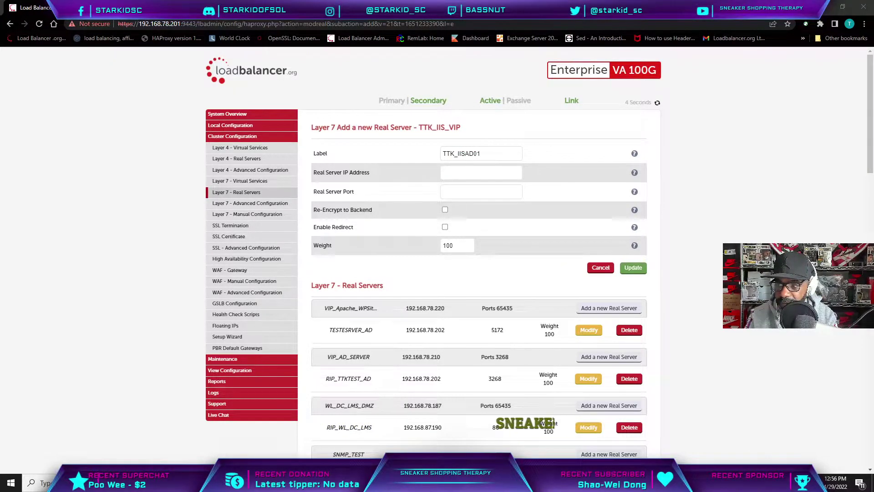
pyautogui.click(466, 176)
pyautogui.write('192.168.78.202')
pyautogui.click(489, 192)
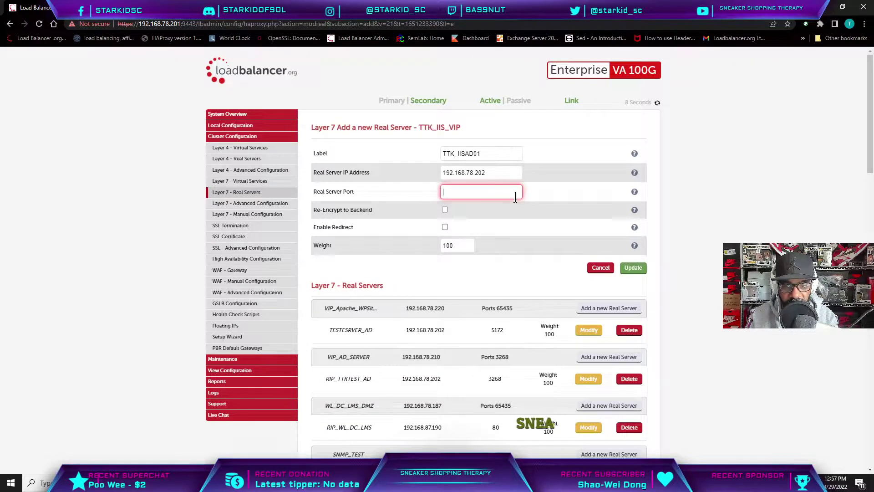
pyautogui.click(635, 268)
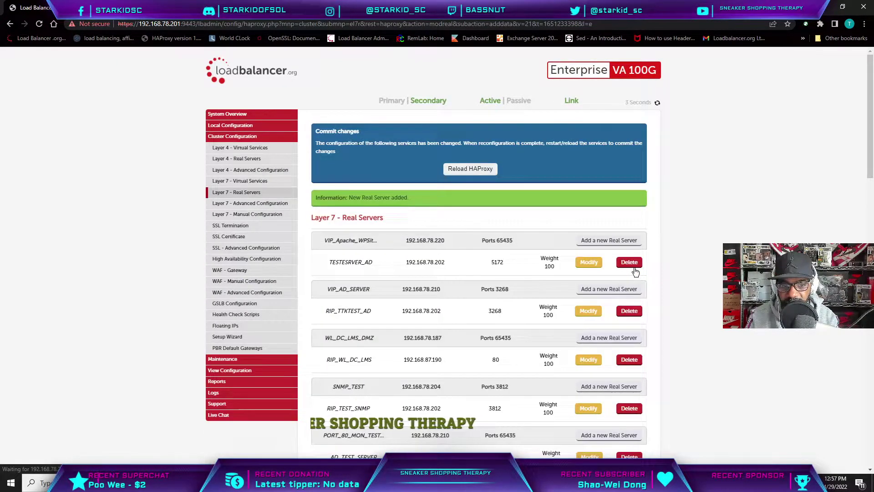
# Reload HAProxy to commit the new real server, and expand TTK_IIS_VIP in the System Overview.
pyautogui.click(487, 173)
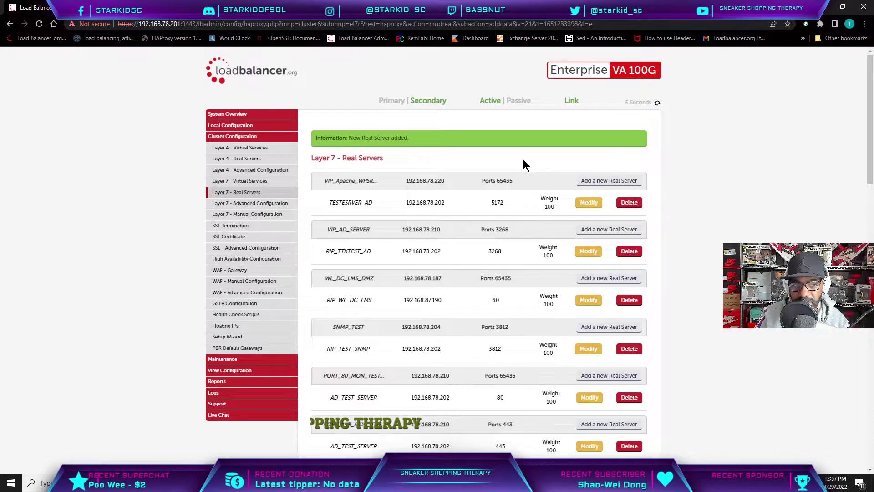
pyautogui.click(244, 115)
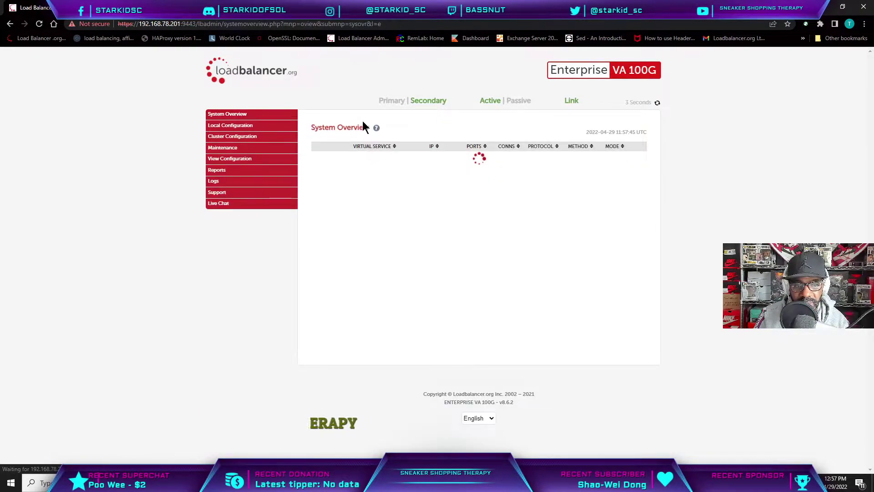
pyautogui.scroll(-15, 417, 137)
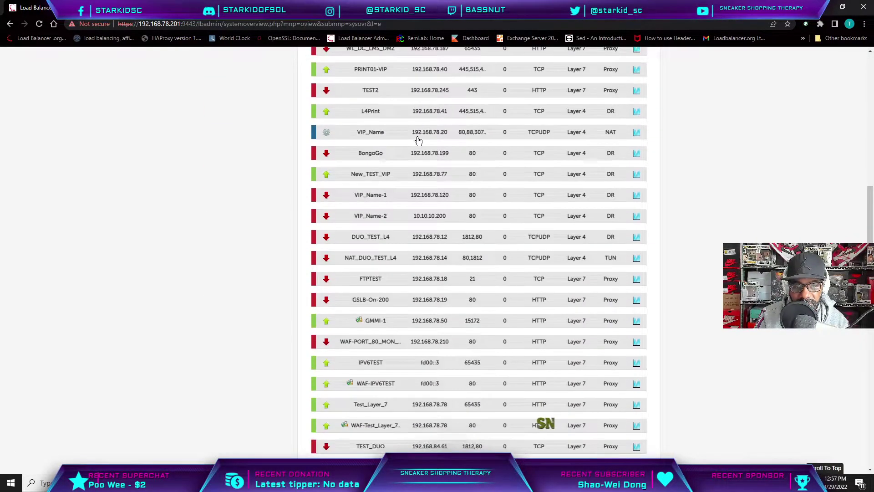
pyautogui.scroll(-2, 418, 140)
pyautogui.click(371, 171)
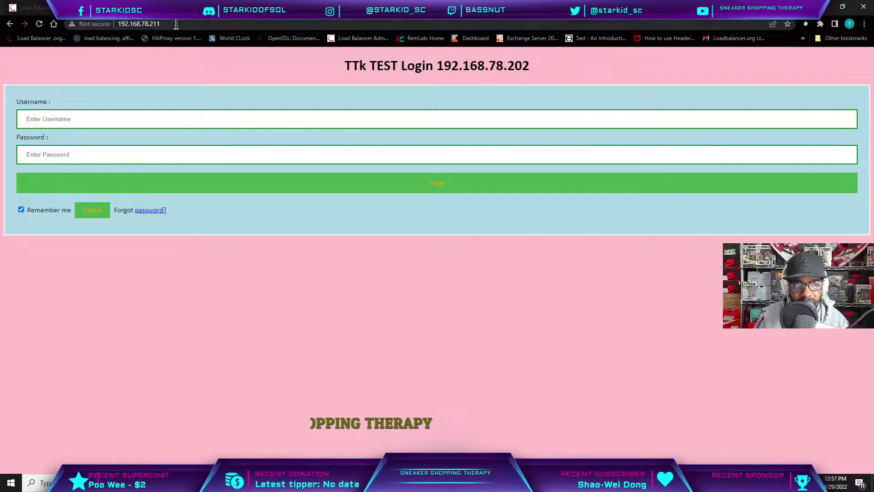
# Test the new virtual service by browsing to its address, 192.168.78.211.
pyautogui.click(176, 24)
pyautogui.click(176, 24)
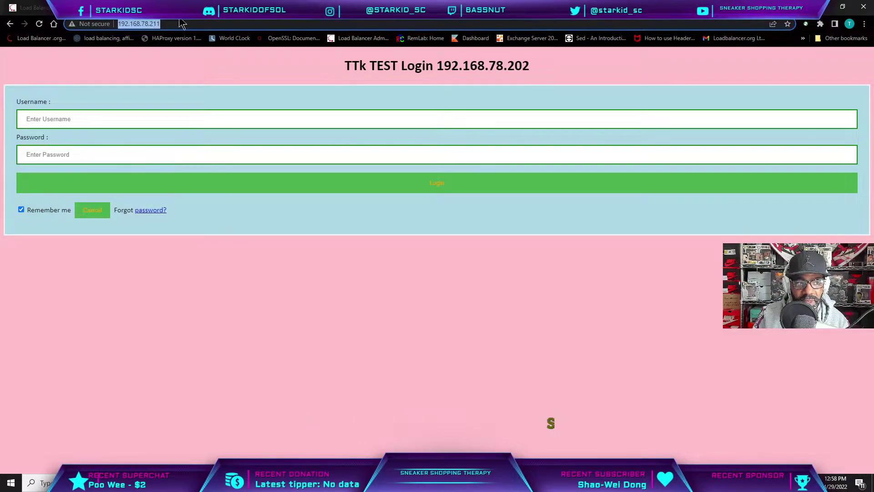
pyautogui.click(31, 7)
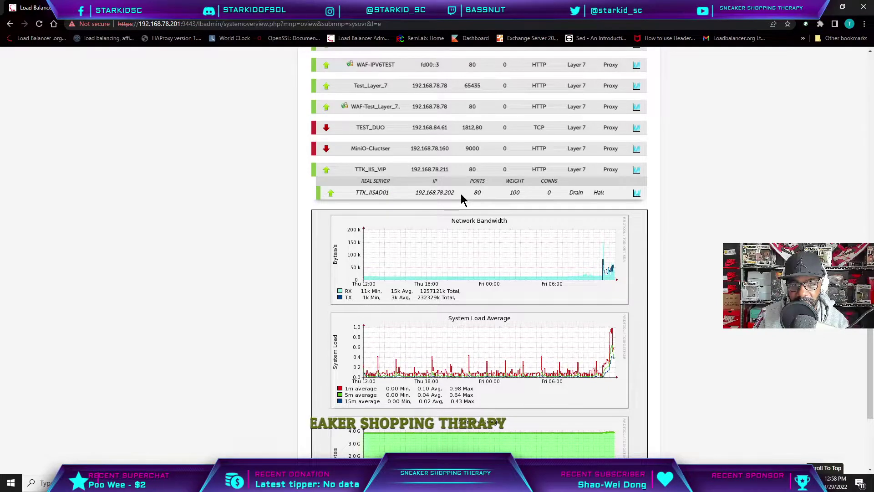
pyautogui.click(145, 24)
pyautogui.write('192.168.78.211')
pyautogui.press('Return')
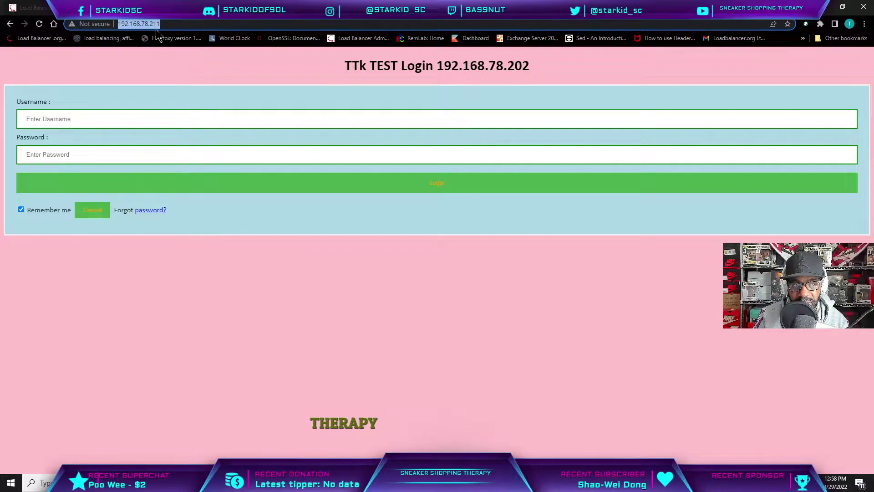
# Reload the test page at 192.168.78.211 and check the status and connections of TTK_IIS_VIP in the System Overview.
pyautogui.click(154, 24)
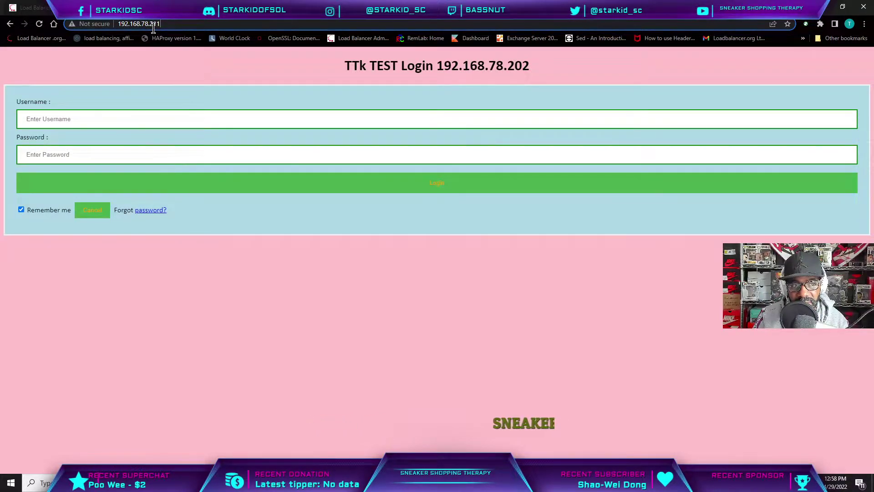
pyautogui.click(34, 8)
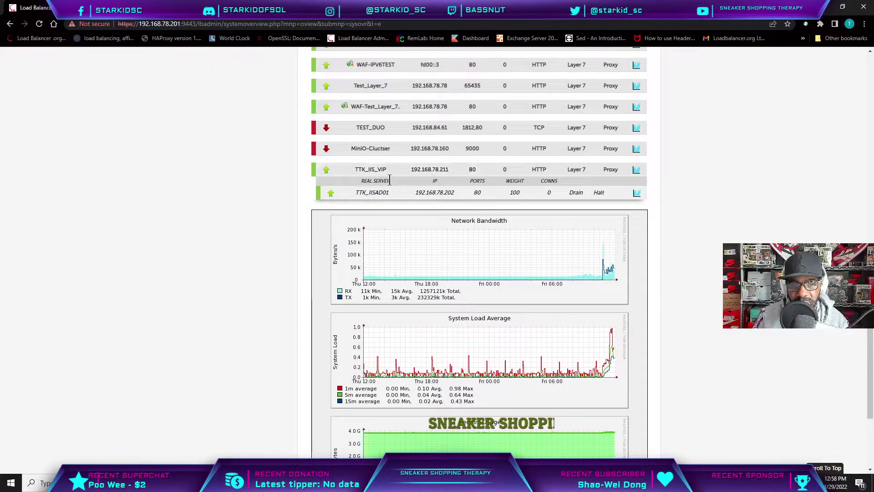
pyautogui.click(435, 173)
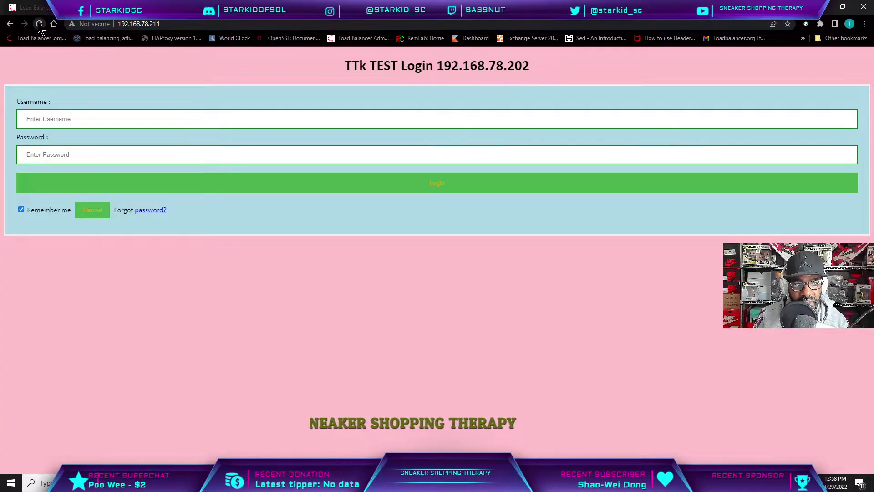
pyautogui.click(33, 8)
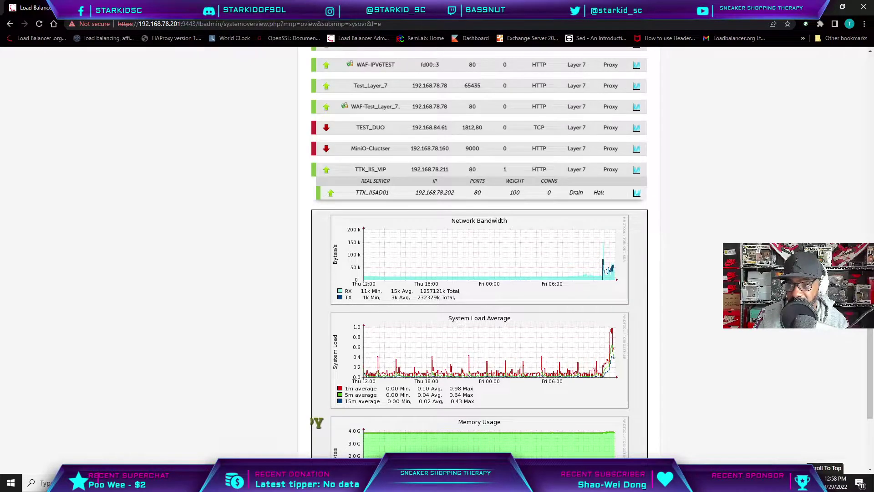
pyautogui.click(636, 192)
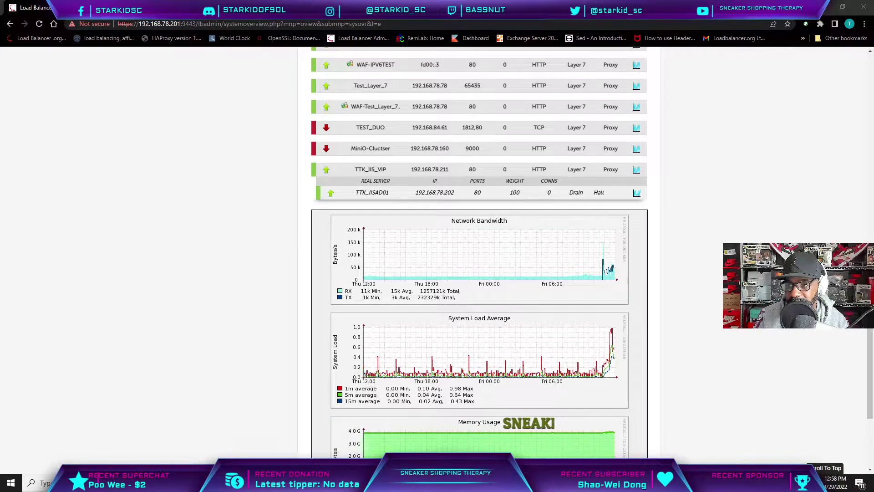
pyautogui.scroll(10, 521, 153)
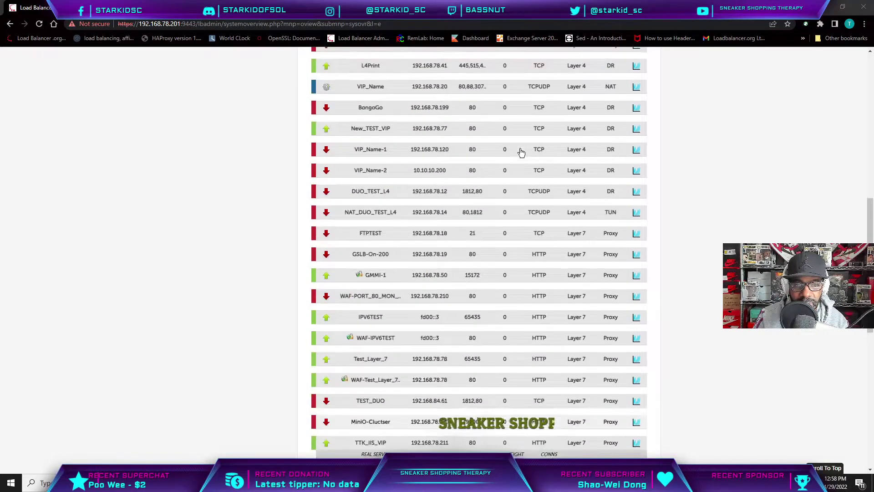
pyautogui.scroll(-10, 522, 152)
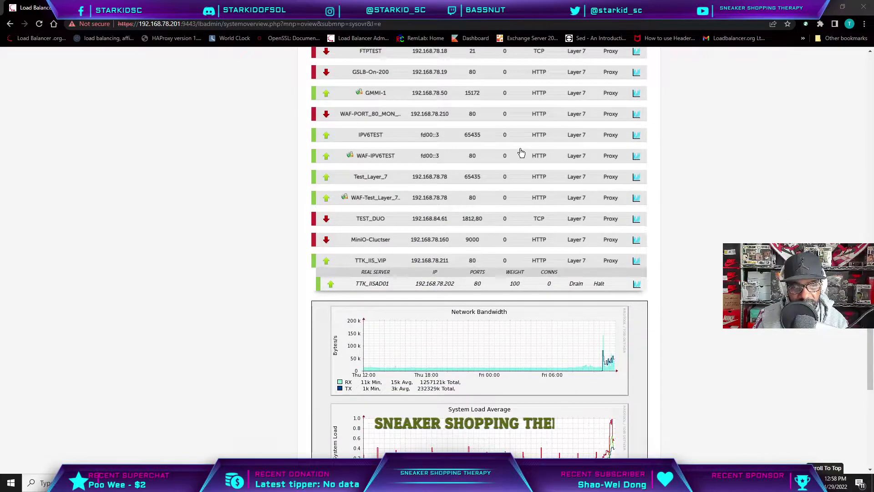
pyautogui.scroll(15, 521, 152)
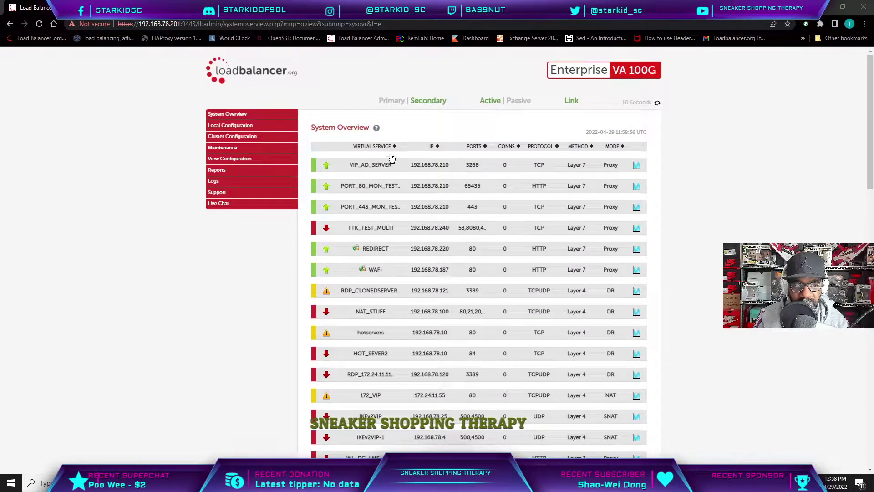
# Add a second Layer 7 real server to TTK_IIS_VIP labelled TTK_IISAD02, with IP address 192.168.78.203 and no port specified.
pyautogui.click(269, 139)
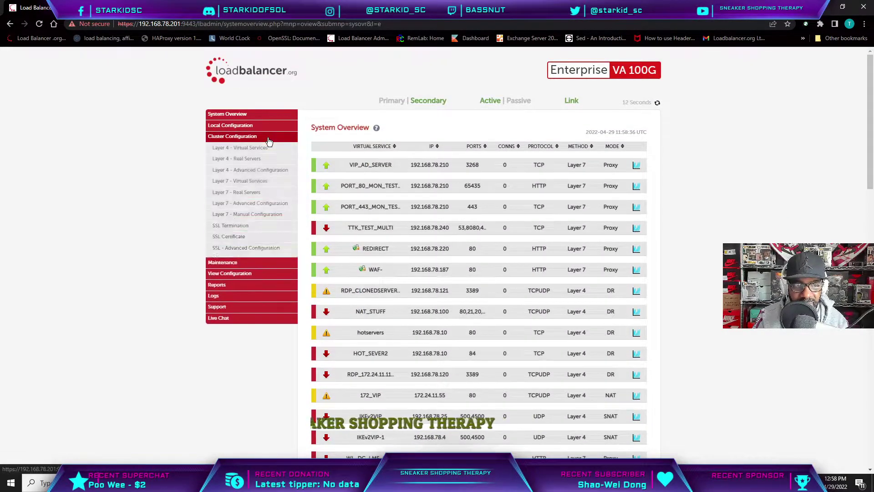
pyautogui.click(248, 193)
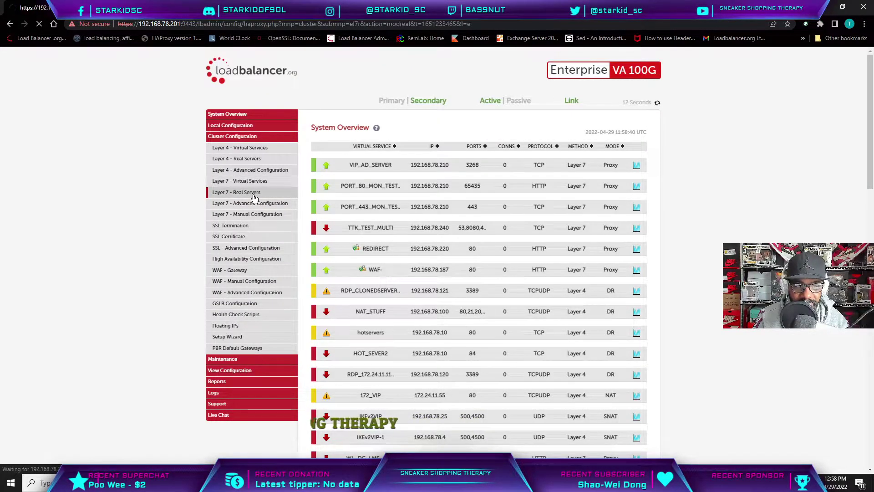
pyautogui.scroll(-20, 488, 248)
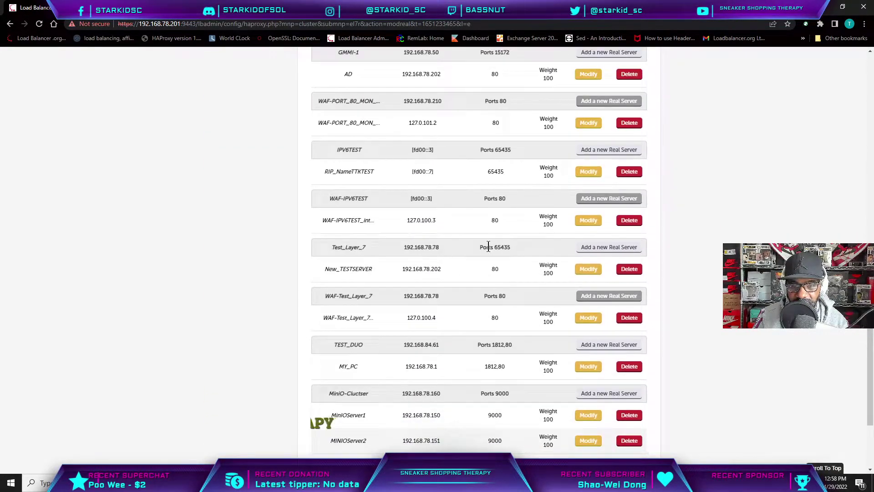
pyautogui.click(590, 338)
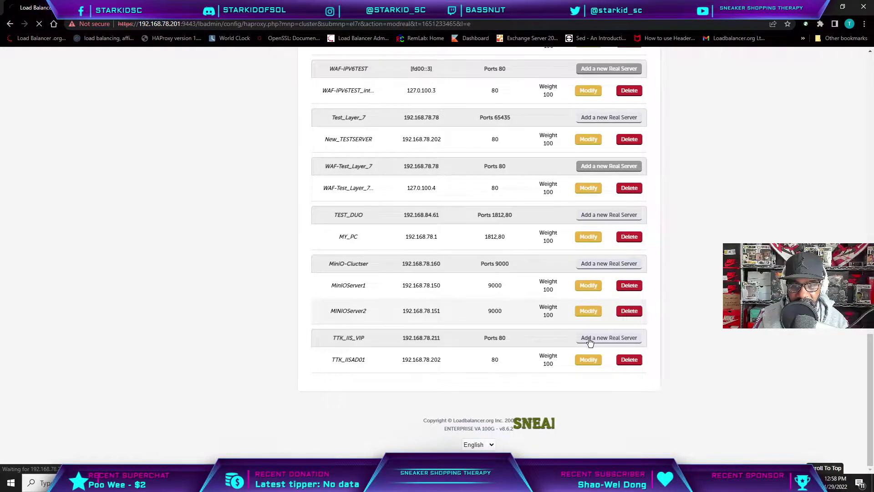
pyautogui.moveTo(478, 154); pyautogui.dragTo(439, 153)
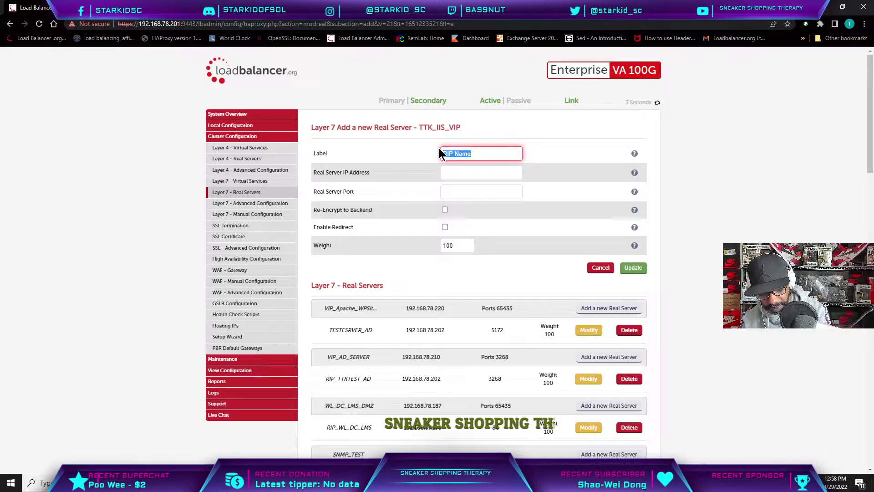
pyautogui.write('TTK_IISAD02')
pyautogui.press('Tab')
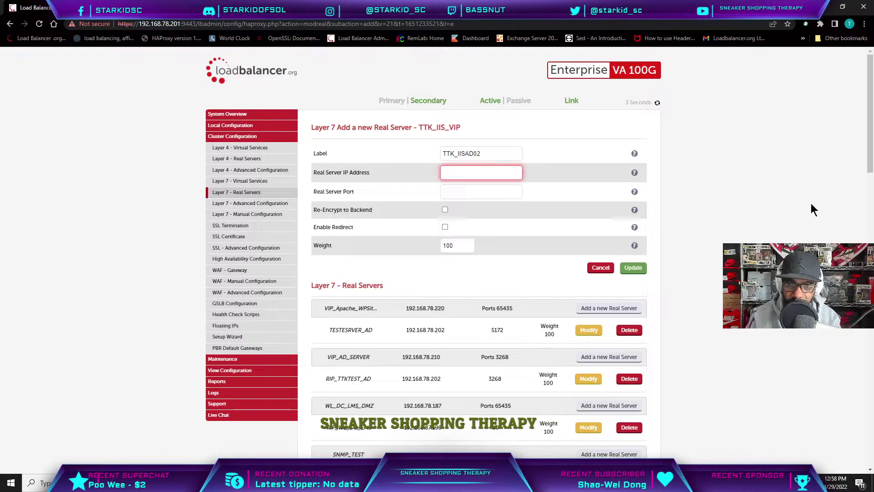
pyautogui.hotkey('alt', 'Tab')
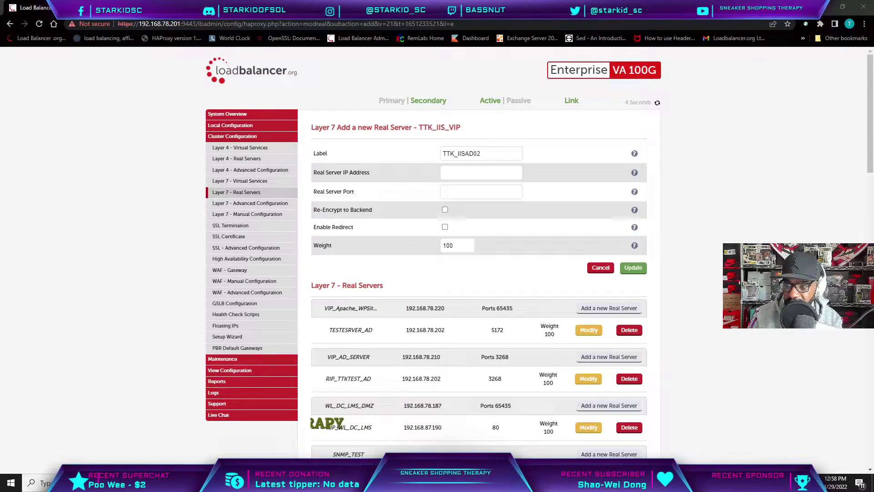
pyautogui.click(501, 172)
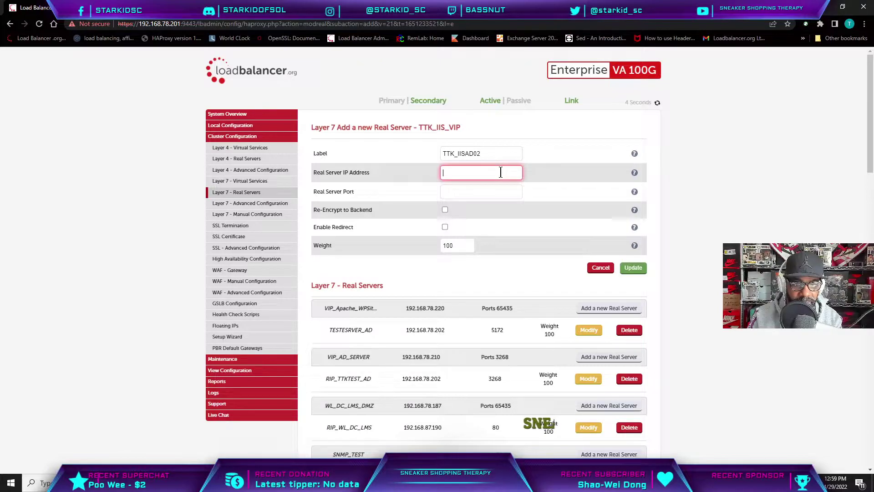
pyautogui.write('192.168.78.203')
pyautogui.press('Tab')
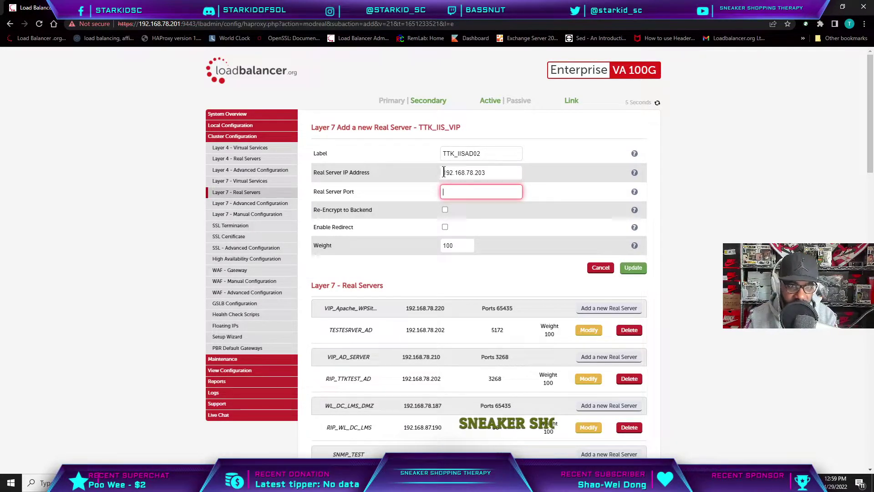
pyautogui.click(638, 269)
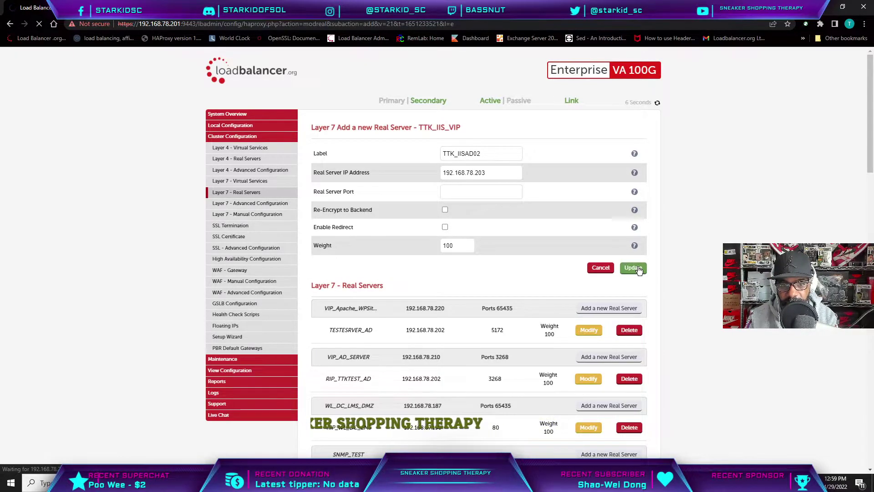
# Reload HAProxy to commit the added server, and expand TTK_IIS_VIP in the System Overview to check both real servers.
pyautogui.click(478, 174)
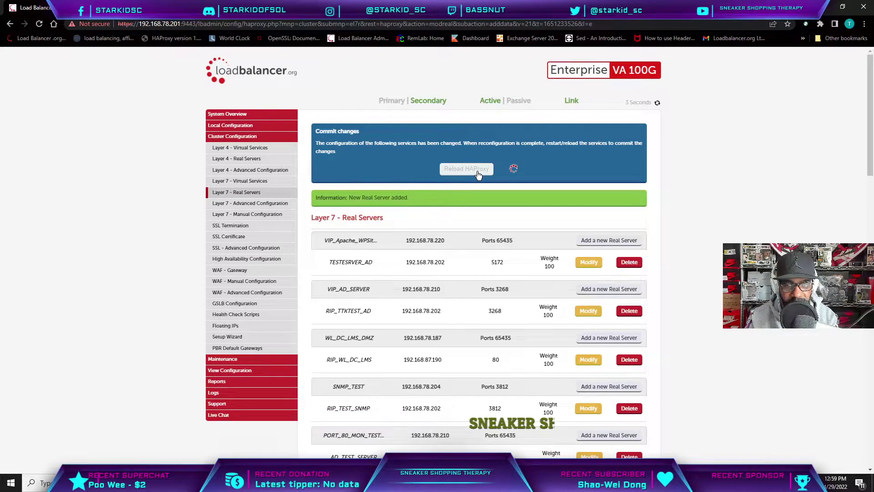
pyautogui.click(240, 114)
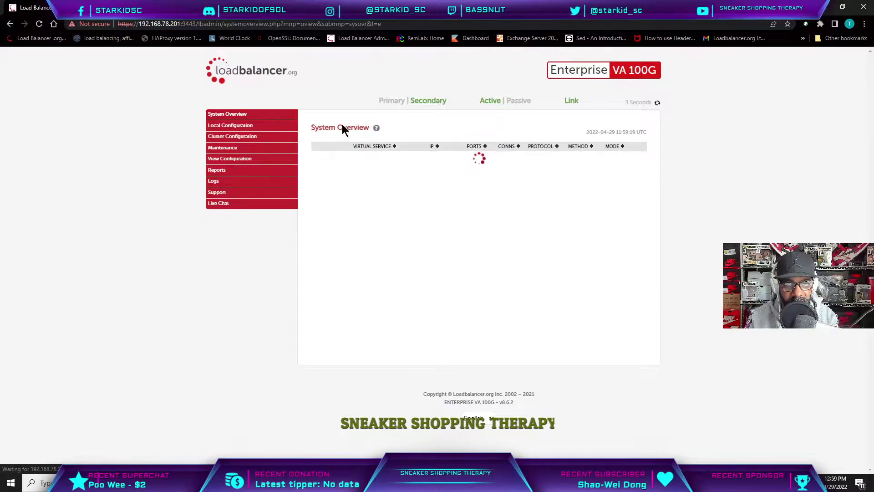
pyautogui.scroll(-8, 357, 132)
pyautogui.scroll(-5, 357, 132)
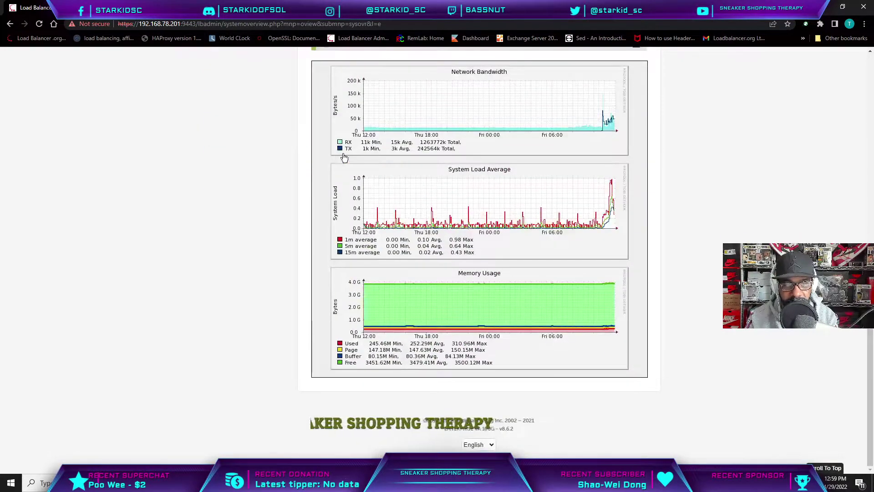
pyautogui.scroll(4, 348, 141)
pyautogui.click(349, 231)
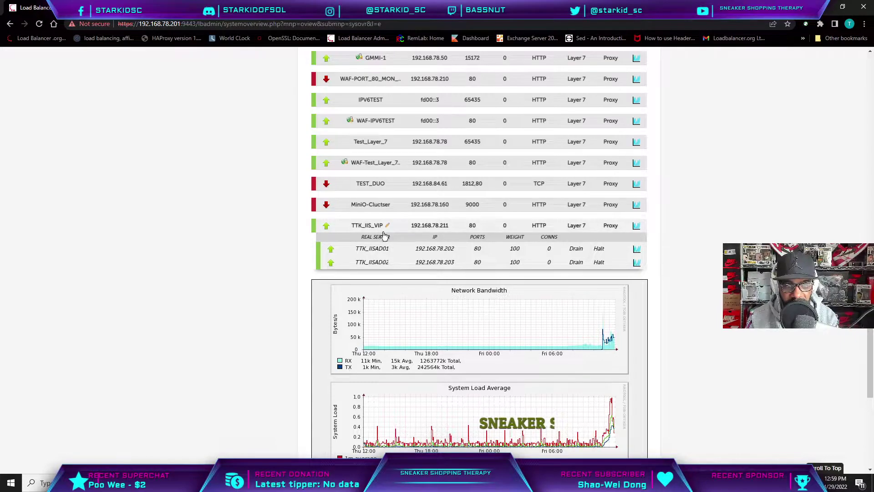
pyautogui.scroll(7, 306, 192)
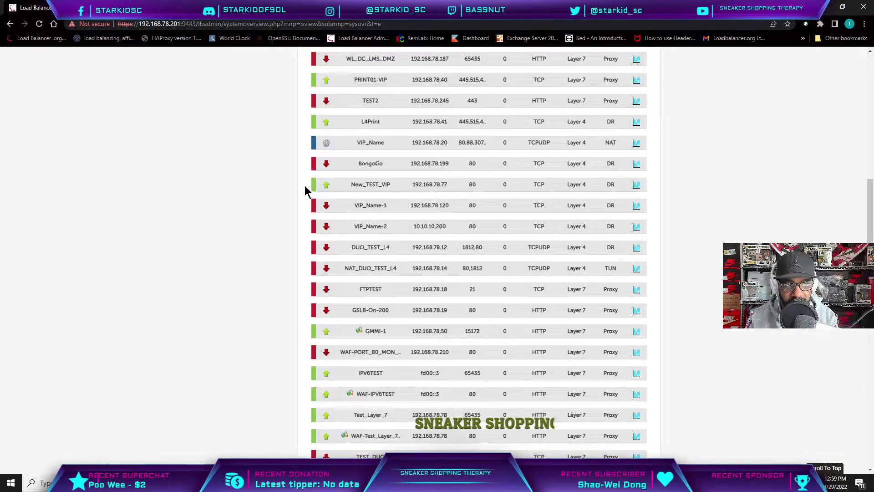
pyautogui.scroll(-5, 306, 191)
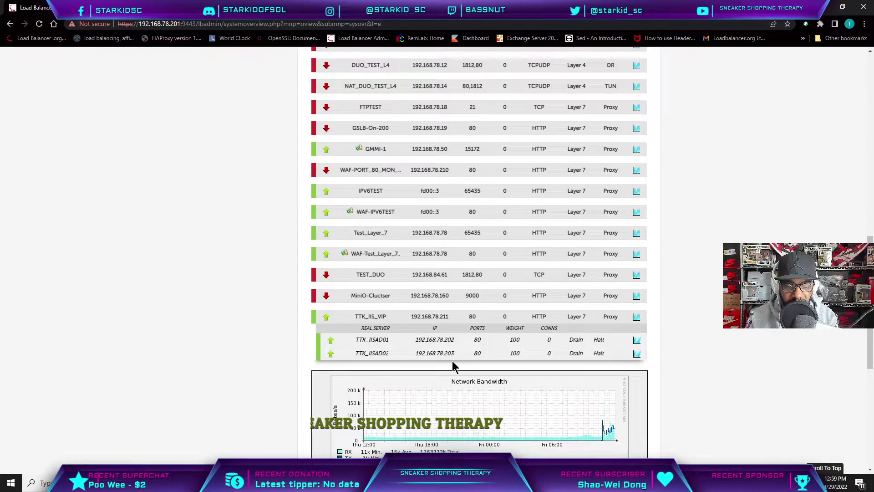
# Browse to 192.168.78.211 and reload the page repeatedly to check which real server answers each request.
pyautogui.click(172, 24)
pyautogui.write('192.168.78.211')
pyautogui.press('Return')
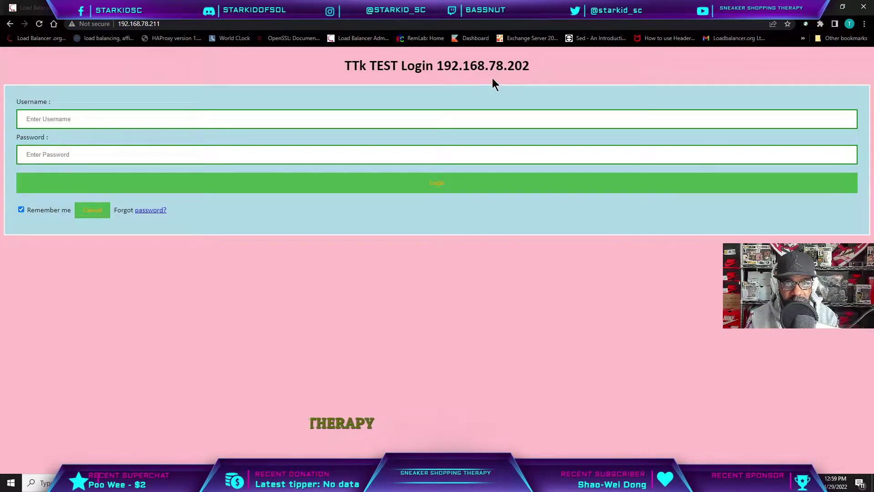
pyautogui.click(40, 26)
pyautogui.click(40, 26)
pyautogui.click(40, 26)
pyautogui.moveTo(505, 66); pyautogui.dragTo(527, 69)
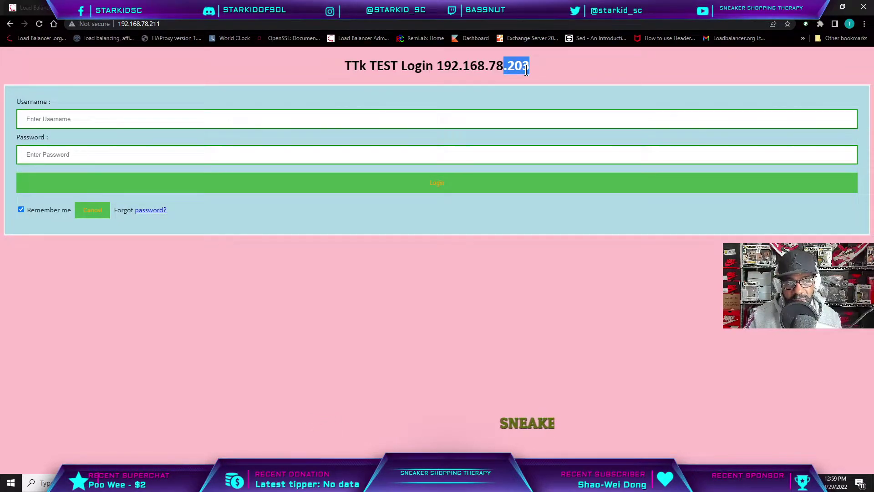
pyautogui.click(39, 24)
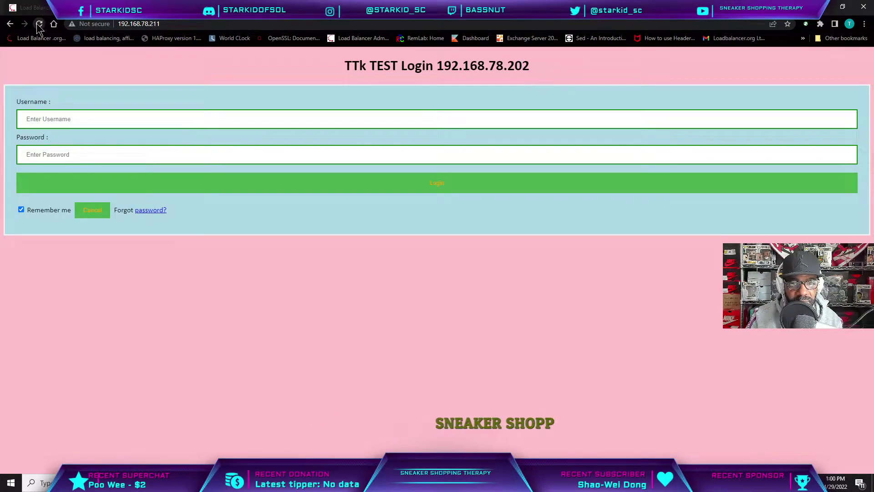
pyautogui.click(39, 24)
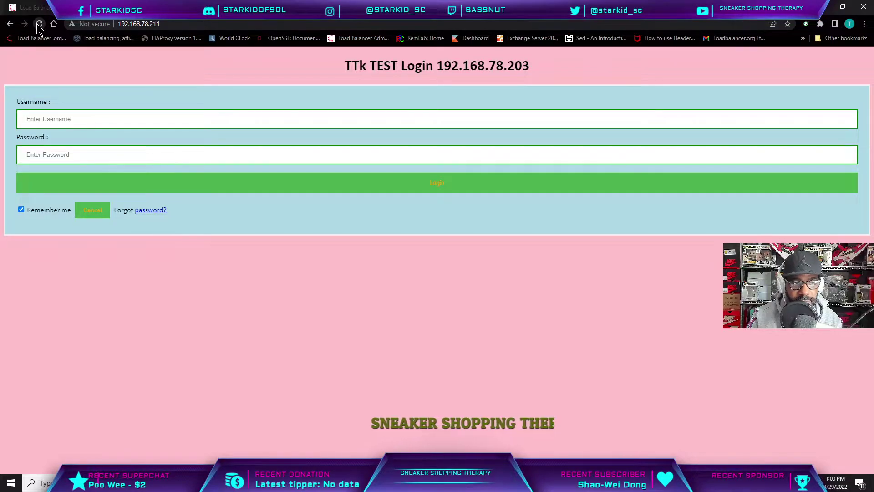
# Switch to VMware Remote Console, shut down the TTK IIS2 virtual machine, and close the console windows.
pyautogui.click(41, 8)
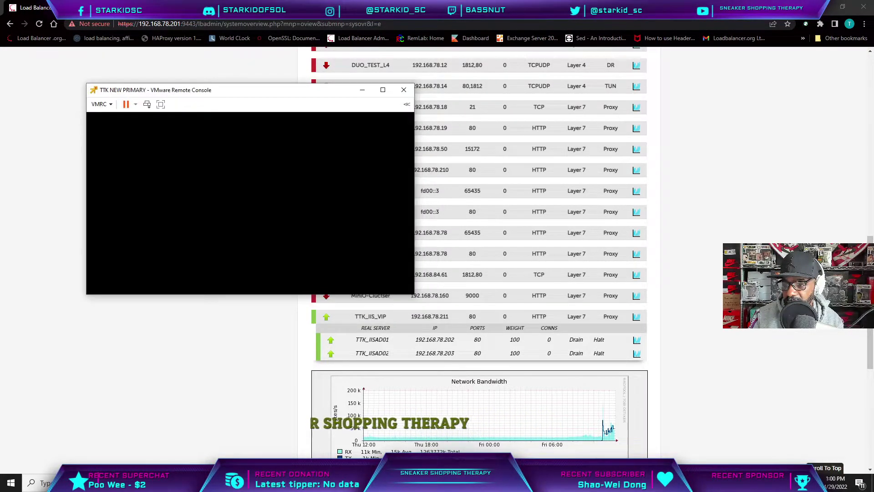
pyautogui.click(403, 90)
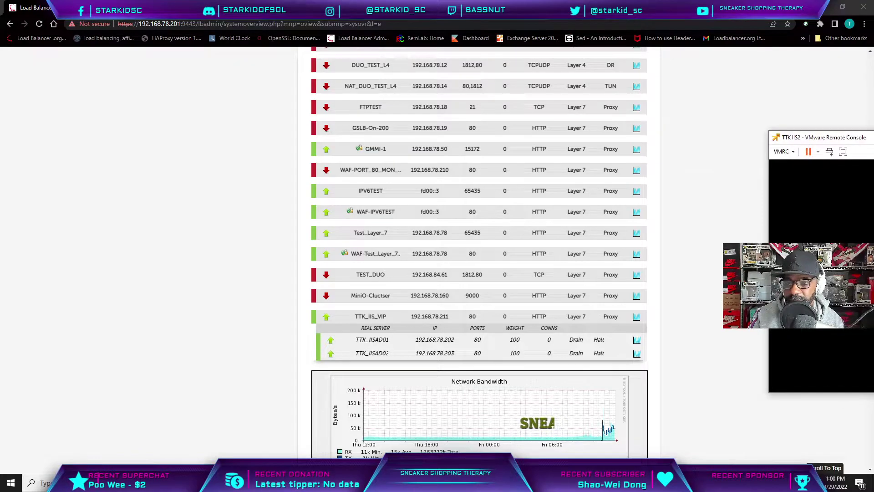
pyautogui.click(214, 117)
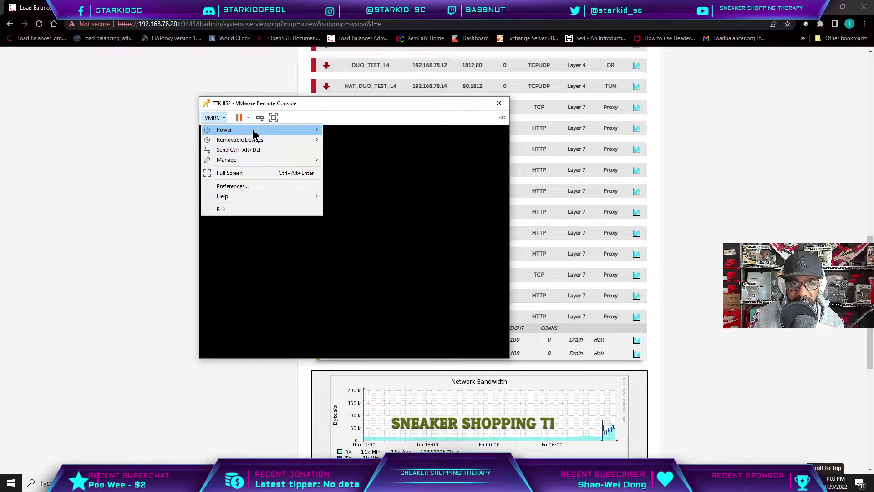
pyautogui.moveTo(252, 129)
pyautogui.click(354, 142)
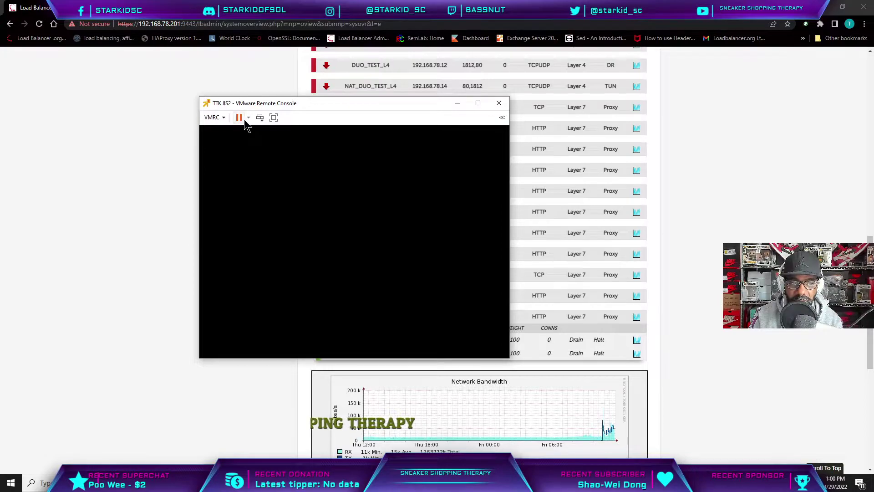
pyautogui.click(214, 117)
pyautogui.click(360, 108)
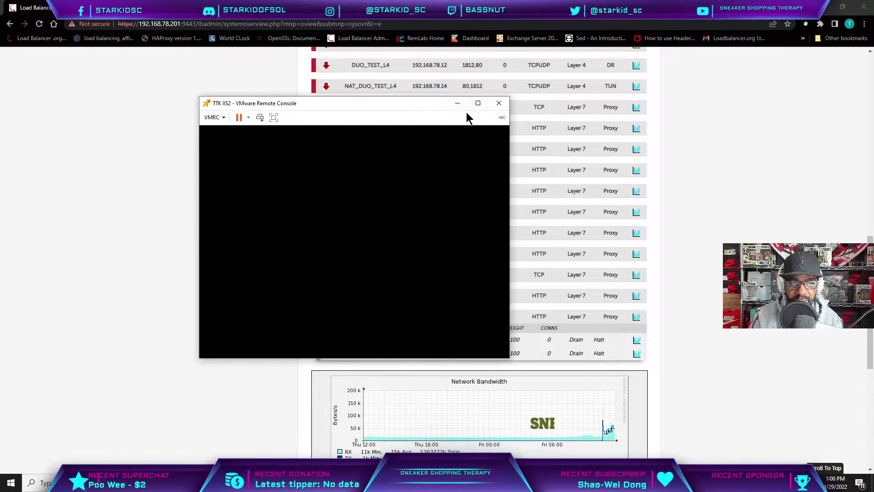
pyautogui.click(500, 104)
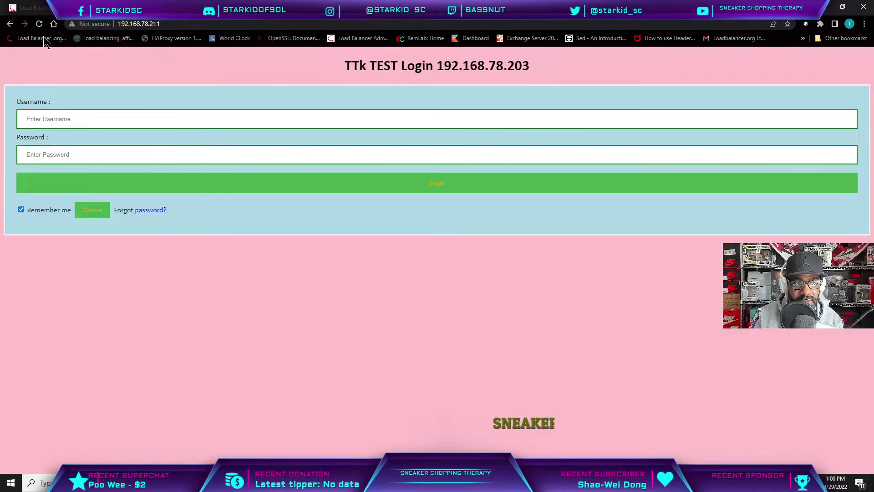
# Reload the test page, and refresh the System Overview to check the status of TTK_IIS_VIP's real servers.
pyautogui.click(40, 25)
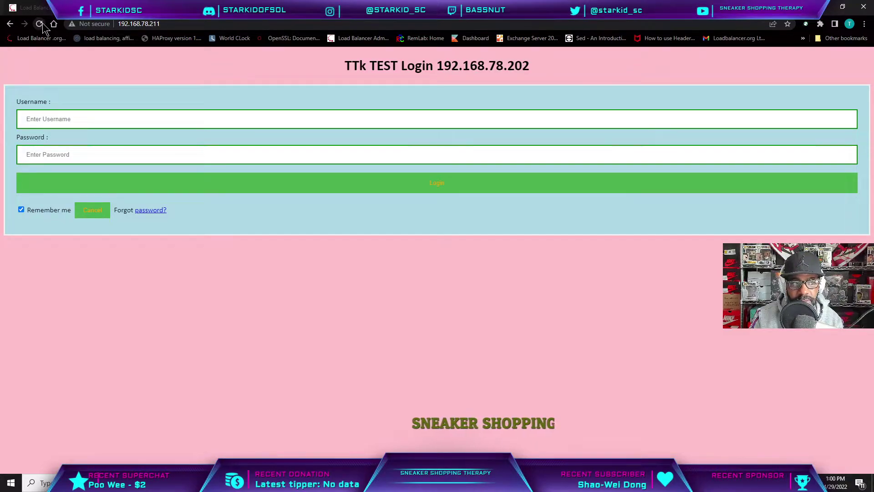
pyautogui.click(40, 24)
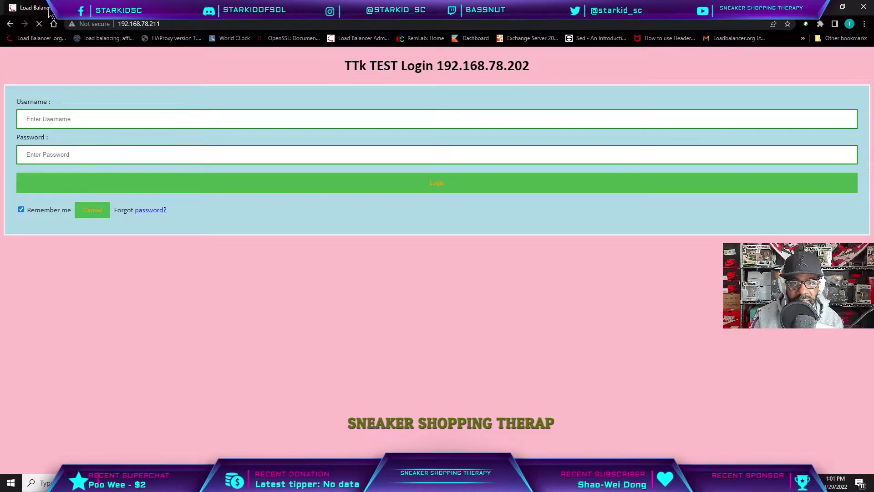
pyautogui.click(25, 25)
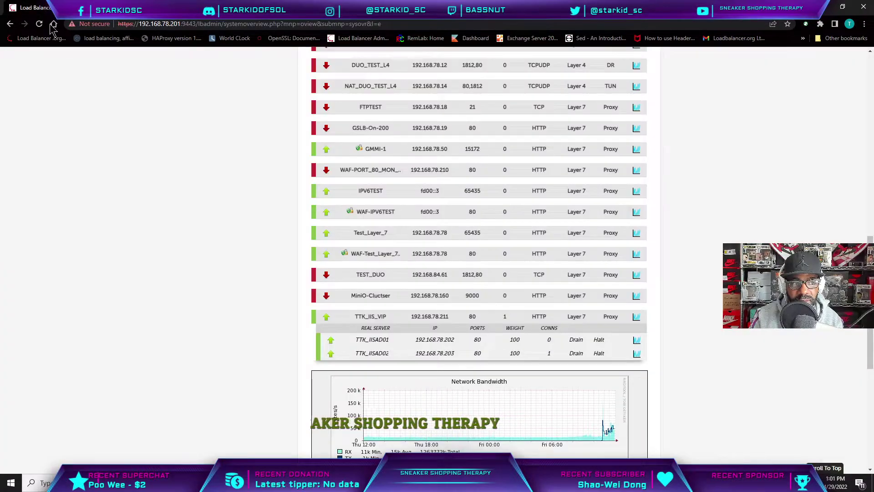
pyautogui.click(39, 24)
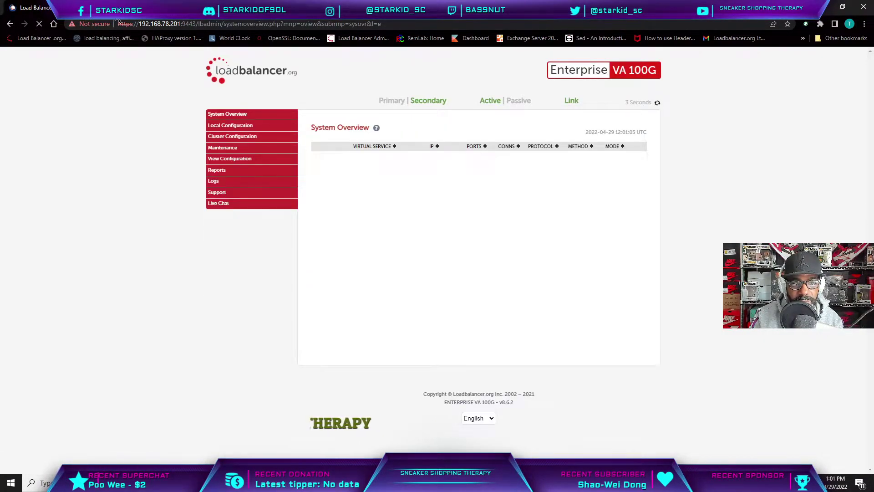
pyautogui.hotkey('alt', 'Left')
pyautogui.hotkey('alt', 'Right')
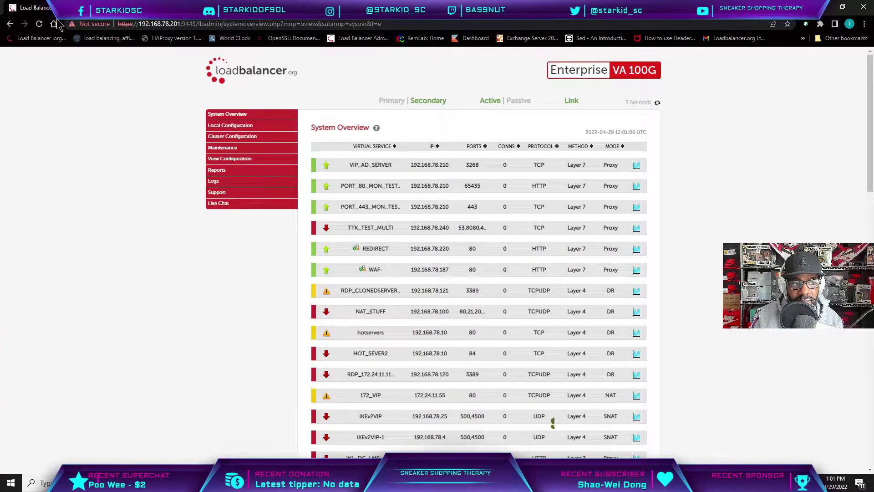
pyautogui.scroll(-20, 250, 95)
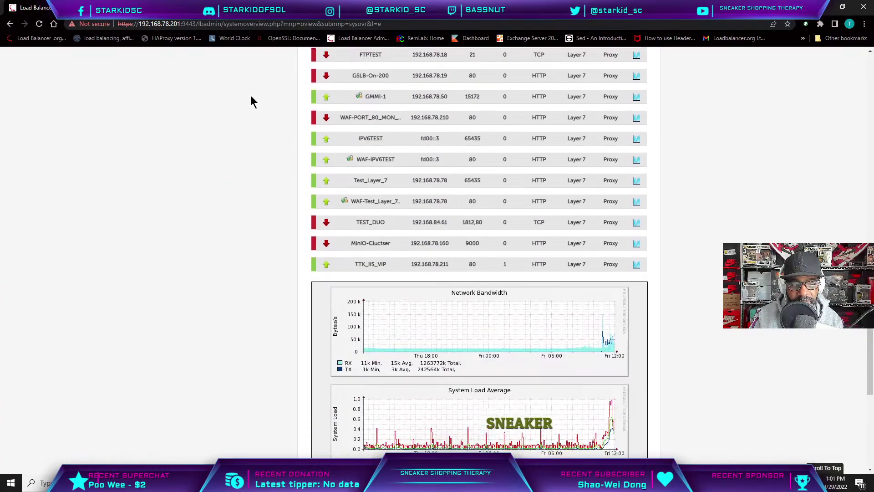
pyautogui.click(347, 263)
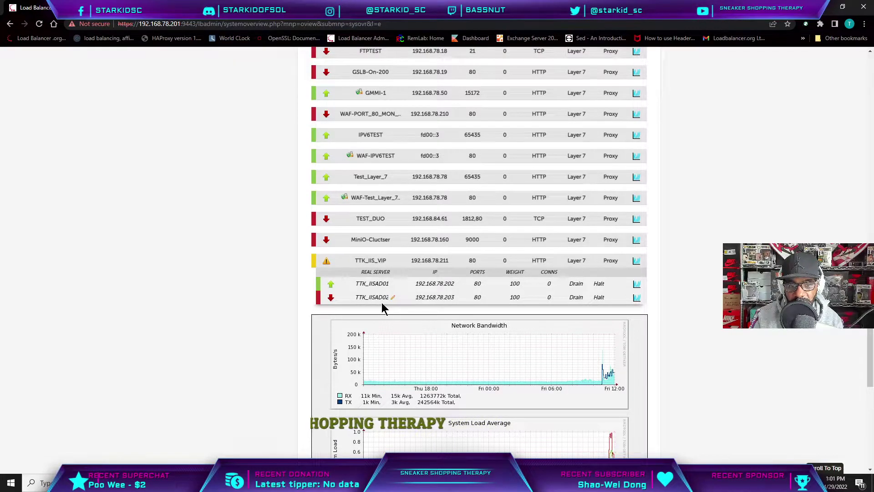
# Test failover by browsing to 192.168.78.211 again and reloading the page with the second real server shut down.
pyautogui.click(173, 24)
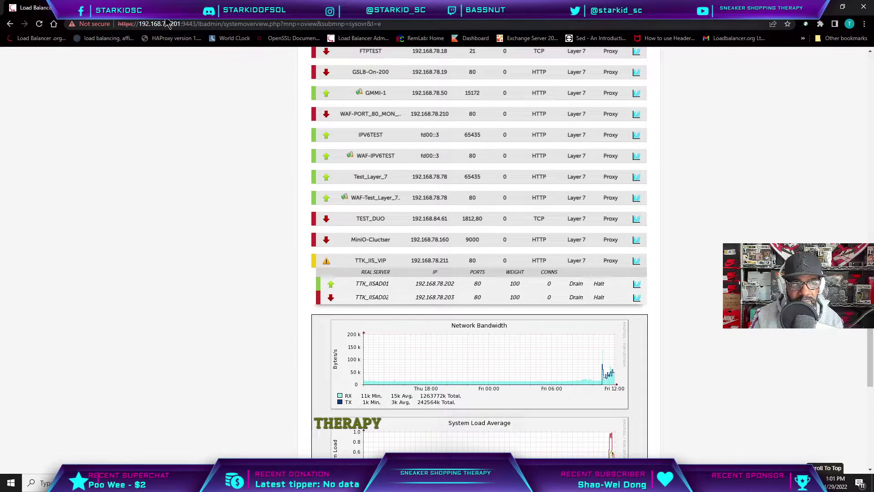
pyautogui.write('192.168.78.211')
pyautogui.press('Return')
pyautogui.click(40, 24)
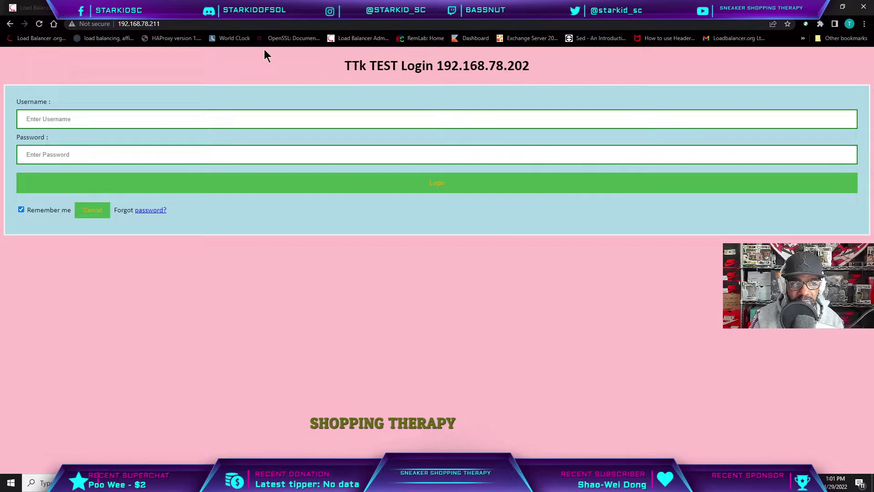
# Return to the System Overview, close the TTK NEW PRIMARY console, and connect to the restarting TTK IIS2 console despite its invalid certificate.
pyautogui.click(36, 8)
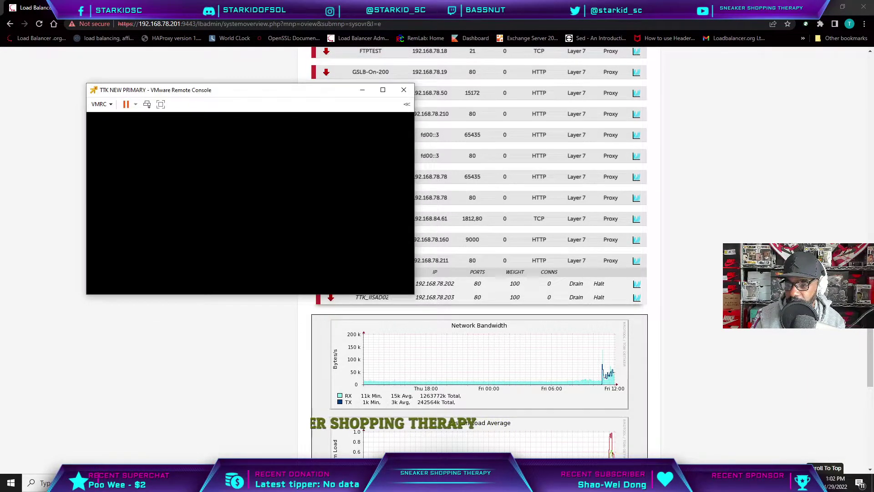
pyautogui.click(403, 90)
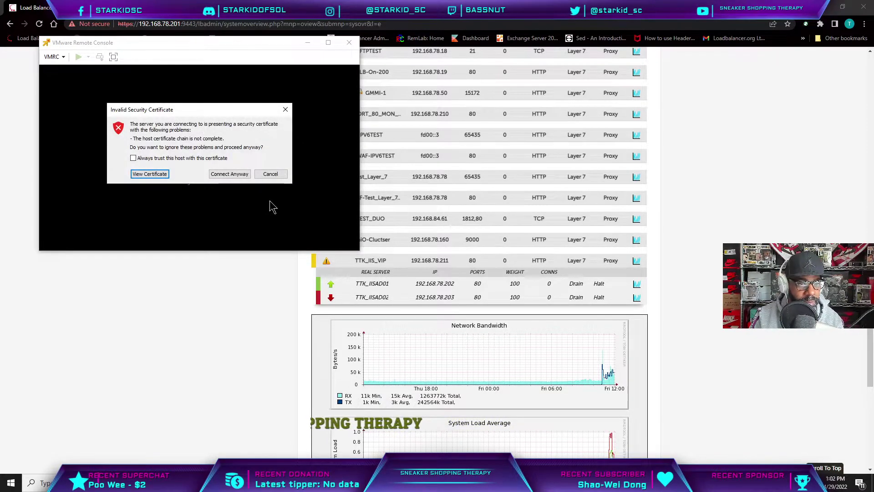
pyautogui.click(237, 173)
pyautogui.moveTo(282, 41); pyautogui.dragTo(222, 102)
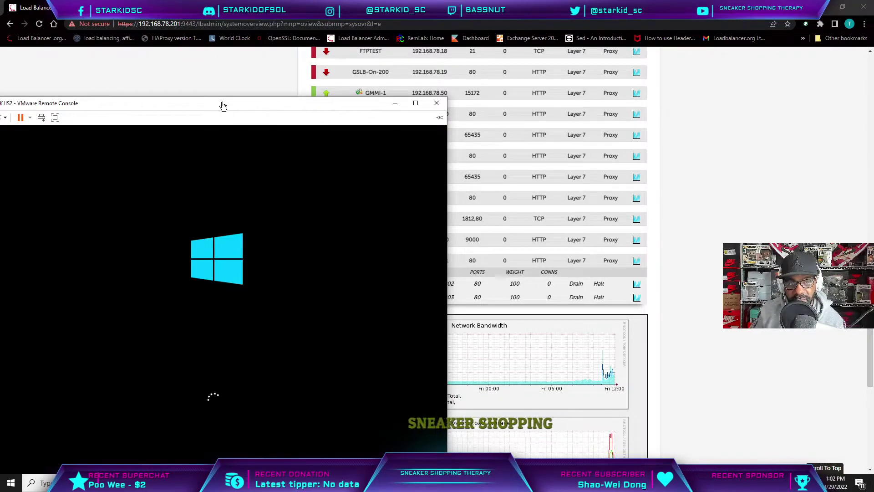
pyautogui.moveTo(223, 106); pyautogui.dragTo(793, 27)
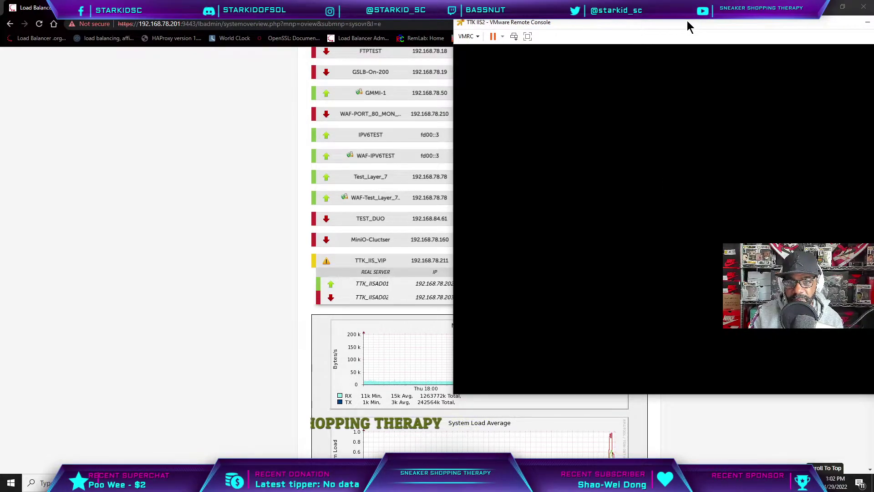
pyautogui.moveTo(687, 21); pyautogui.dragTo(522, 26)
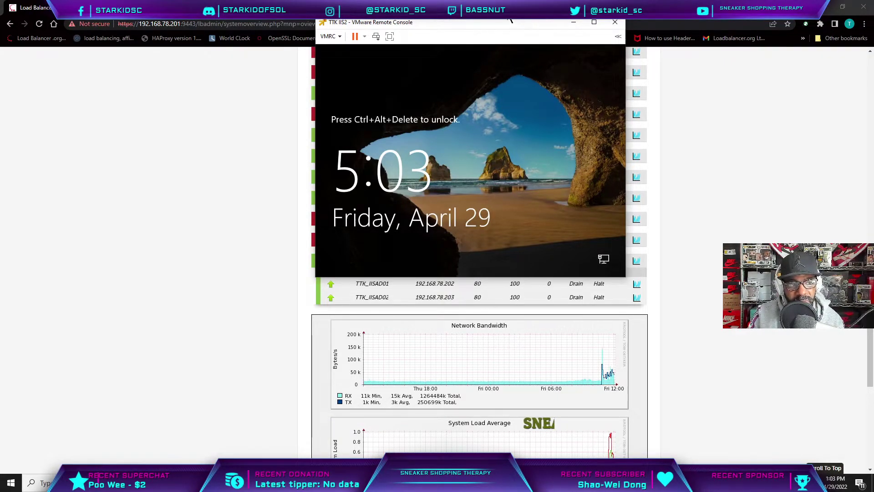
# Reload the test page at 192.168.78.211 repeatedly to check which real servers answer after TTK IIS2's restart, and return to the System Overview.
pyautogui.click(150, 7)
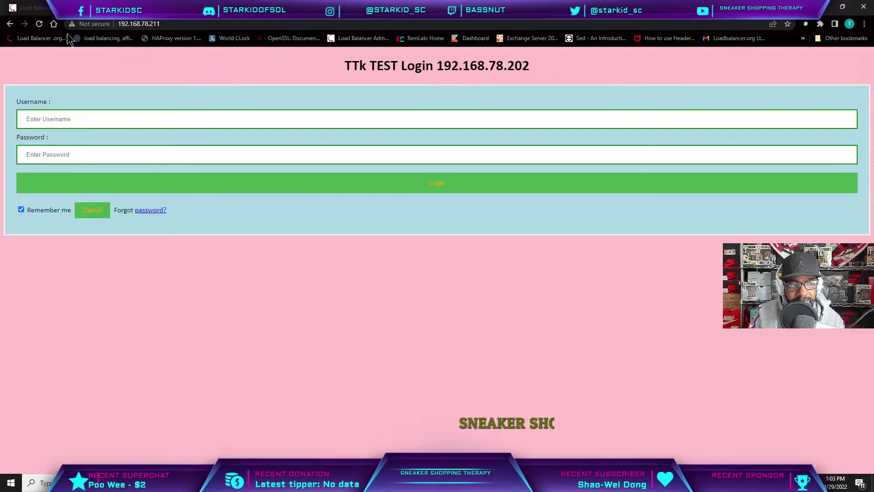
pyautogui.click(38, 24)
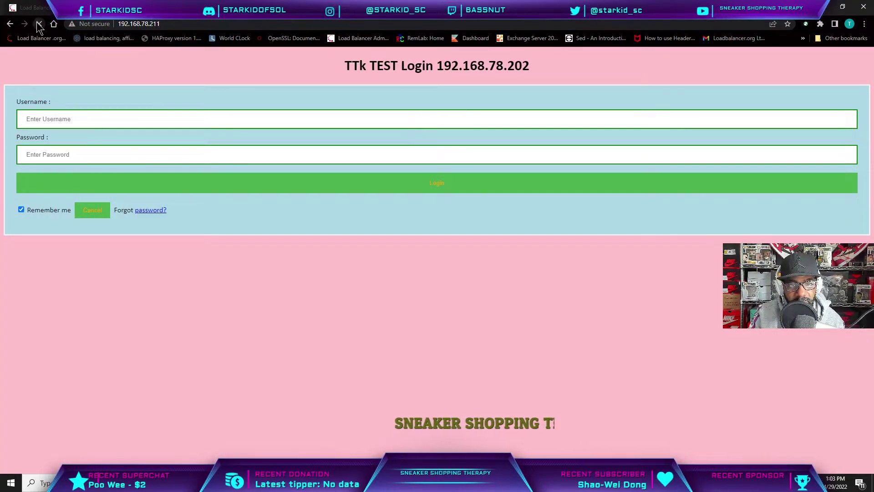
pyautogui.click(39, 25)
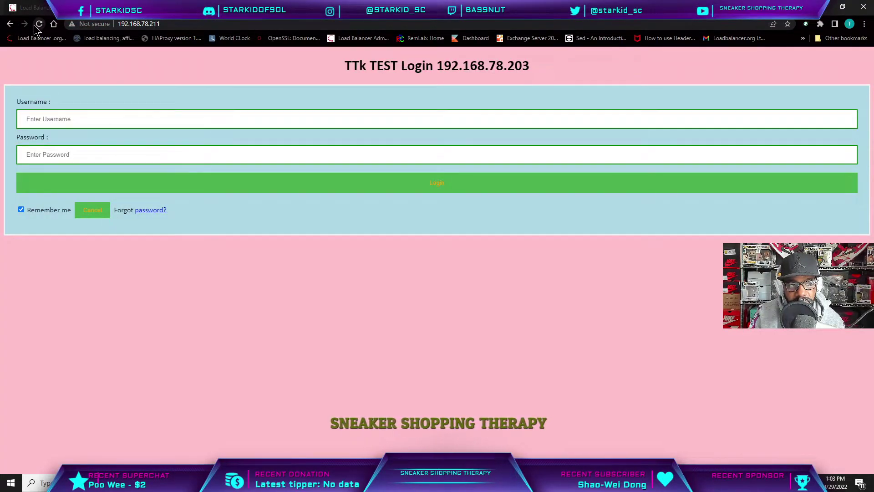
pyautogui.click(39, 25)
pyautogui.click(39, 24)
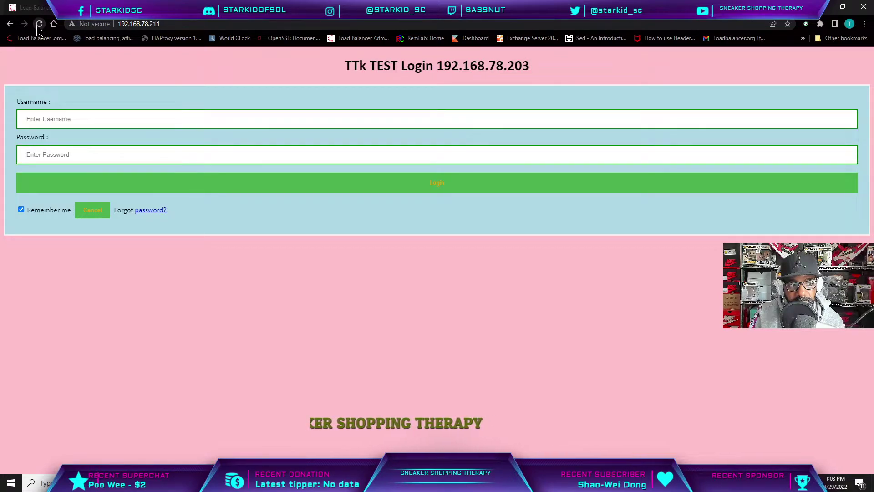
pyautogui.click(39, 24)
pyautogui.click(38, 24)
pyautogui.click(38, 26)
pyautogui.click(38, 24)
pyautogui.click(38, 25)
pyautogui.click(38, 25)
pyautogui.click(38, 24)
pyautogui.click(39, 24)
pyautogui.click(38, 24)
pyautogui.click(38, 25)
pyautogui.click(38, 24)
pyautogui.click(38, 24)
pyautogui.click(39, 24)
pyautogui.click(39, 24)
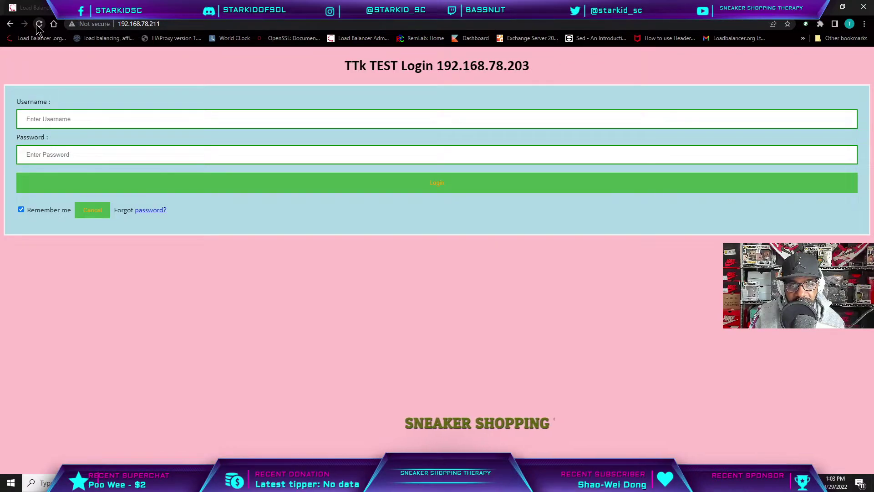
pyautogui.click(39, 24)
pyautogui.click(38, 24)
pyautogui.click(39, 24)
pyautogui.click(38, 24)
pyautogui.moveTo(512, 64); pyautogui.dragTo(506, 65)
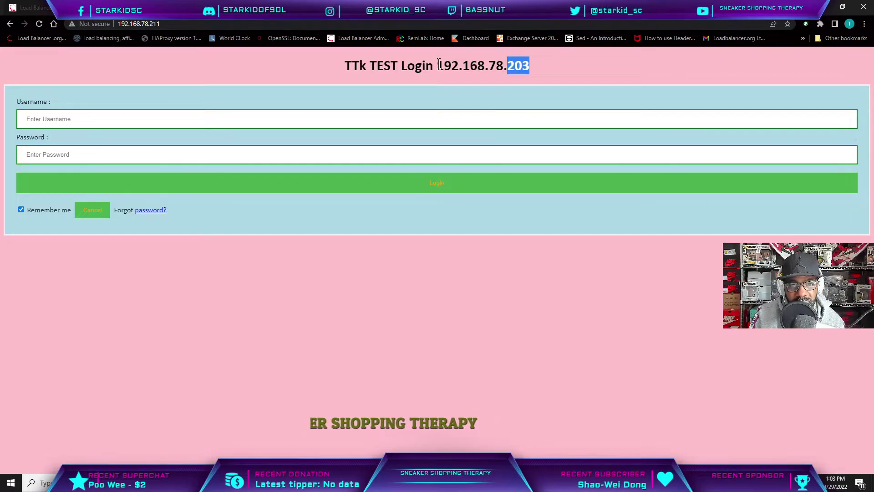
pyautogui.click(39, 24)
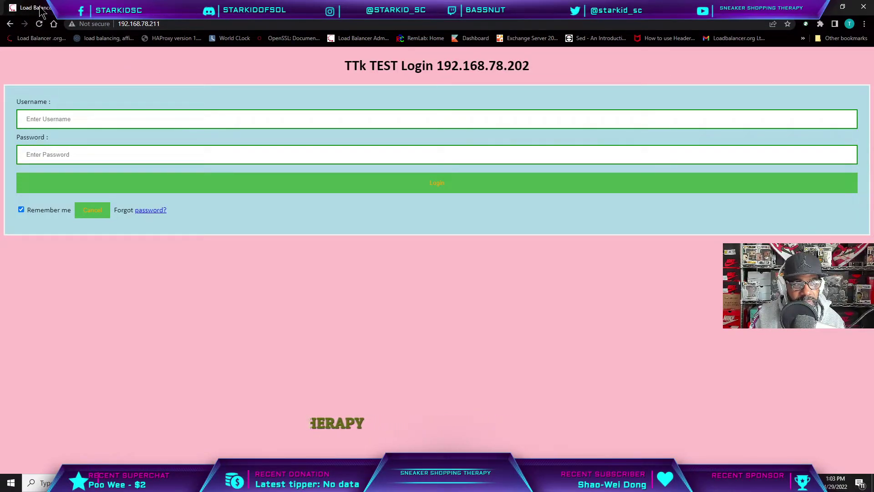
pyautogui.click(41, 12)
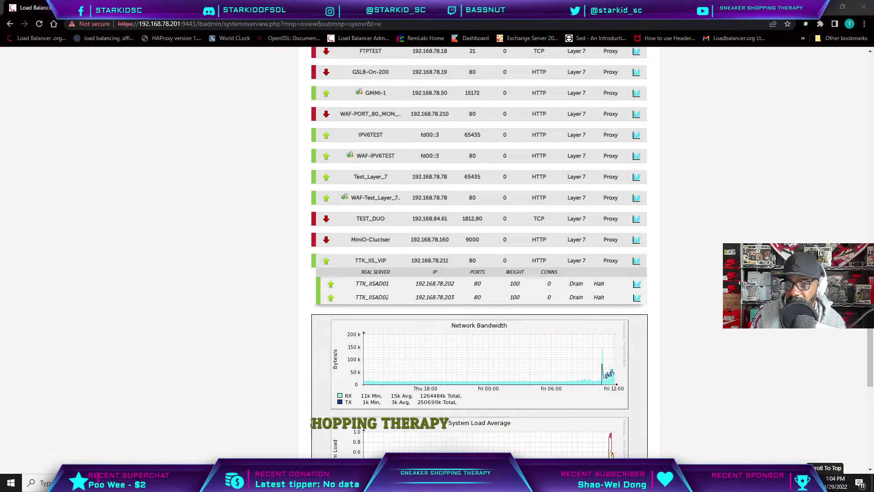
# Bring up Microsoft_IIS_Deployment_Guide.pdf and go to its Layer 4 DR Mode section from the table of contents.
pyautogui.moveTo(787, 136); pyautogui.dragTo(729, 175)
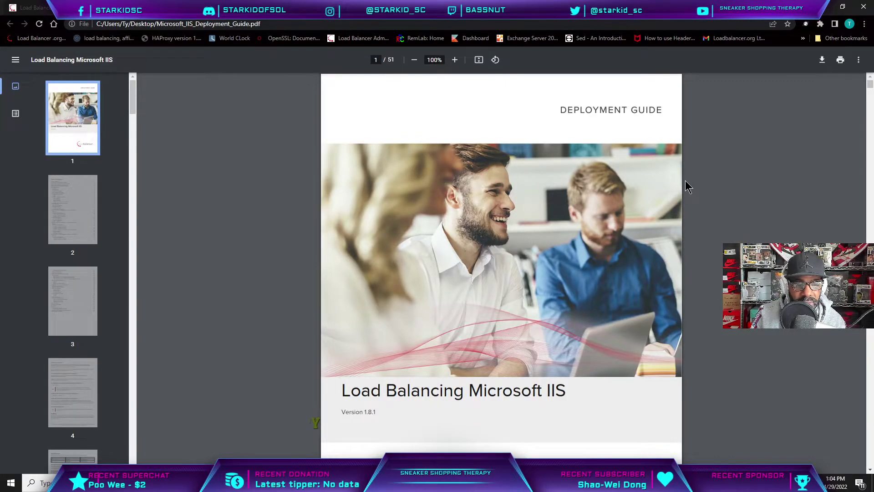
pyautogui.scroll(-10, 684, 181)
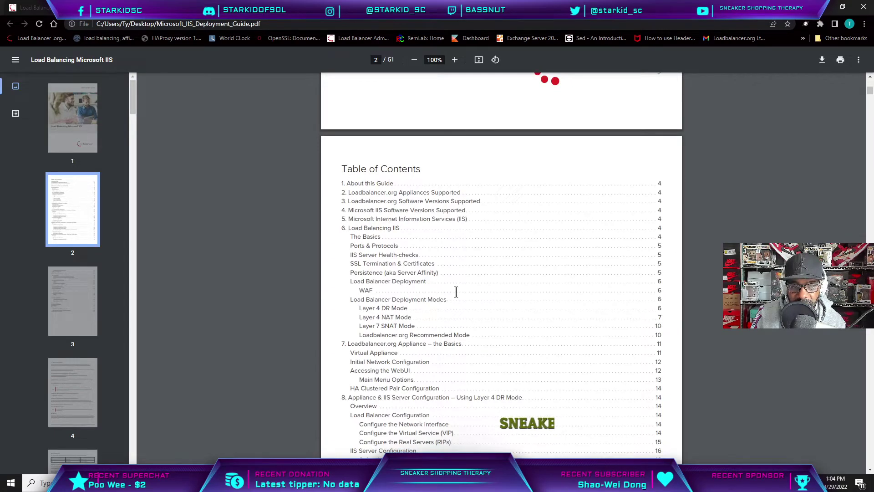
pyautogui.click(403, 310)
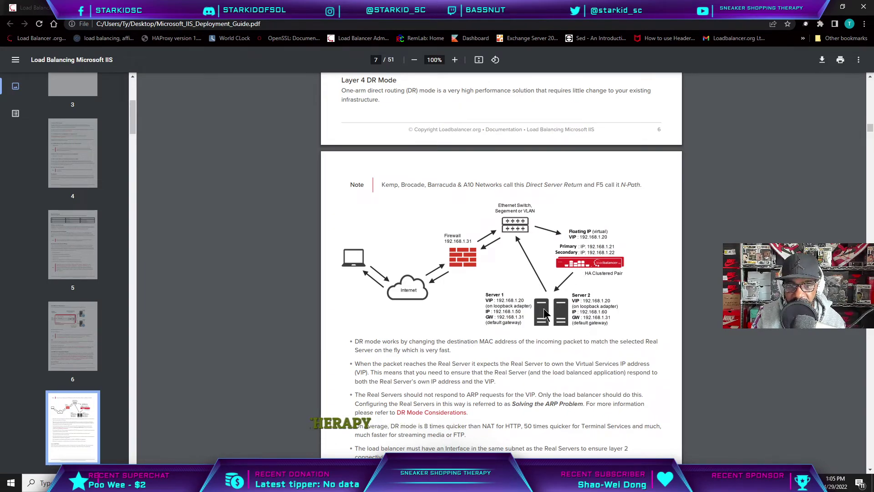
# Review the guide's deployment modes and appliance basics, continuing to the Layer 4 virtual service (VIP) configuration instructions on page 14.
pyautogui.scroll(-7, 544, 307)
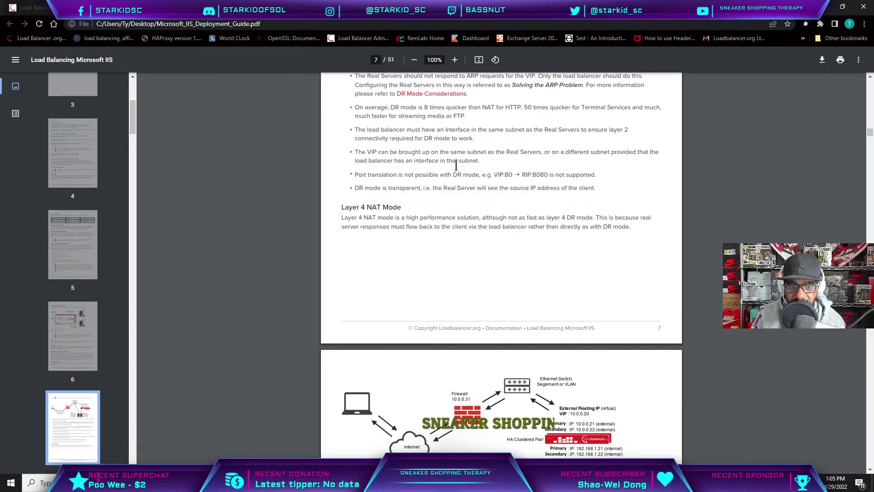
pyautogui.scroll(1, 463, 158)
pyautogui.scroll(1, 463, 158)
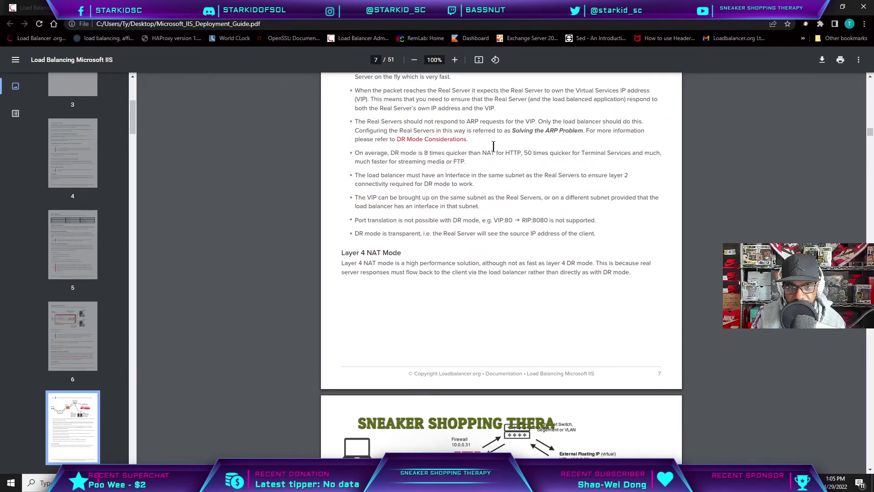
pyautogui.scroll(-10, 464, 199)
pyautogui.scroll(-15, 464, 199)
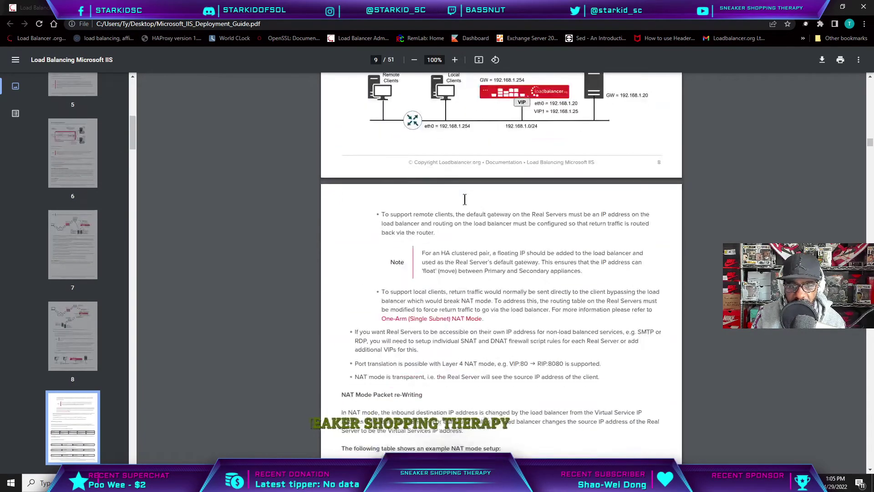
pyautogui.scroll(-15, 464, 199)
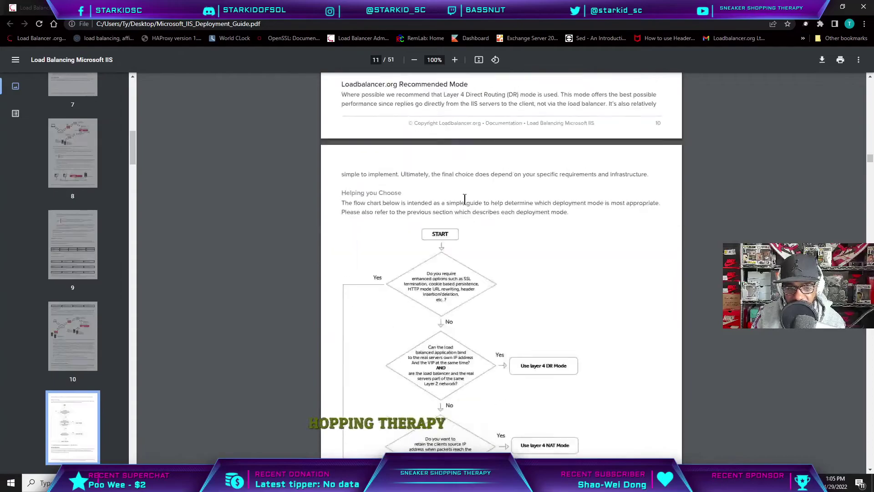
pyautogui.scroll(-15, 465, 198)
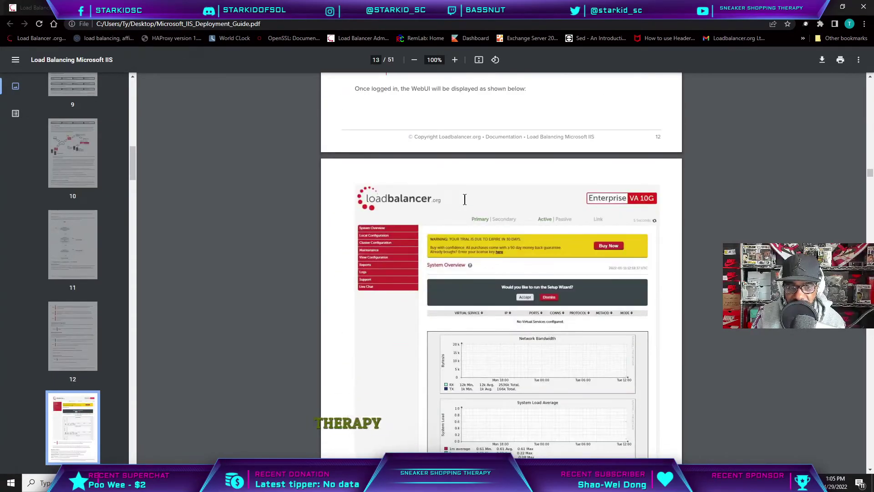
pyautogui.scroll(-10, 464, 199)
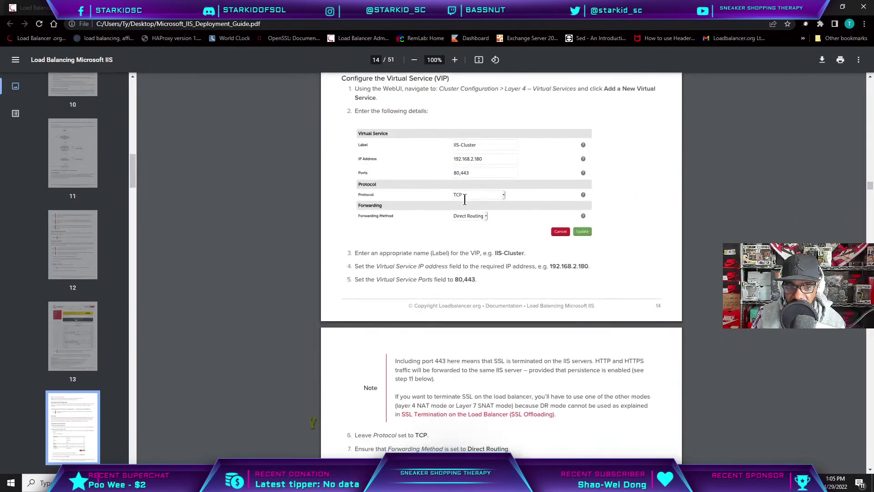